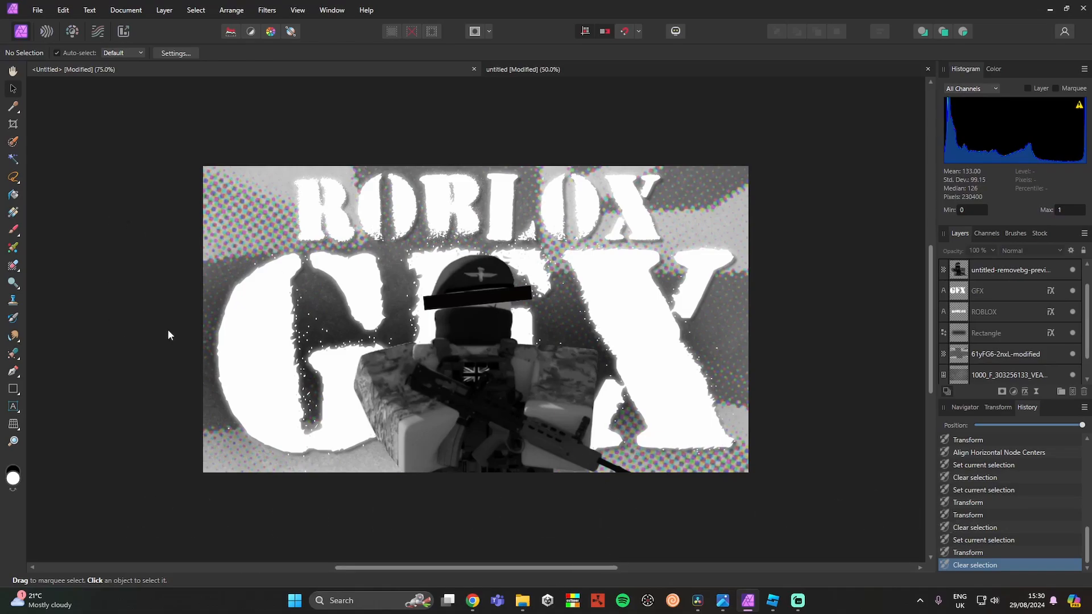
- Create a new document with a page width and height of 512 px
left_click(37, 10)
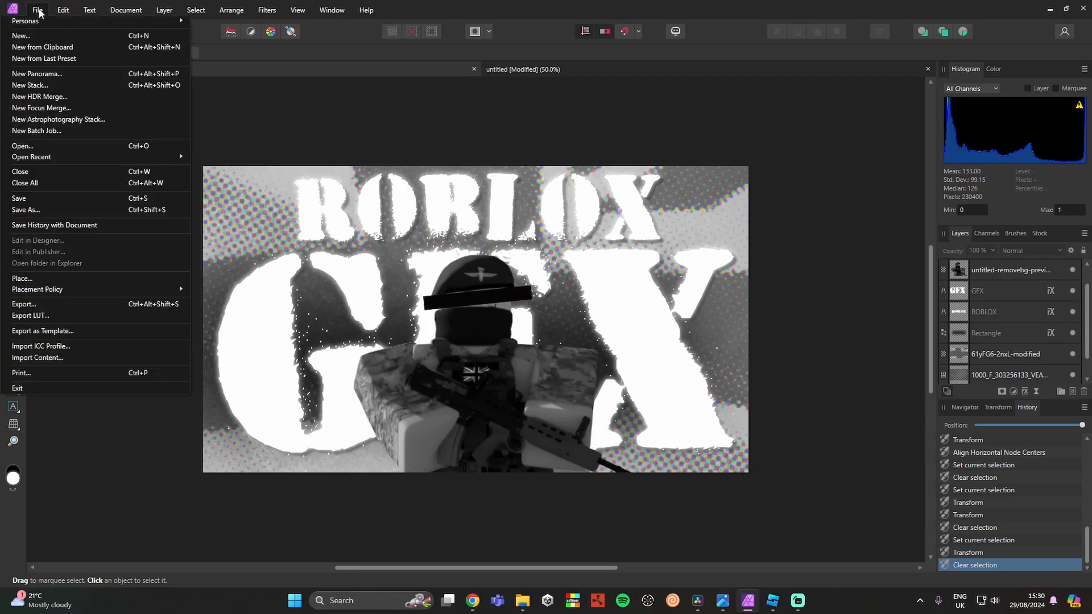
left_click(47, 31)
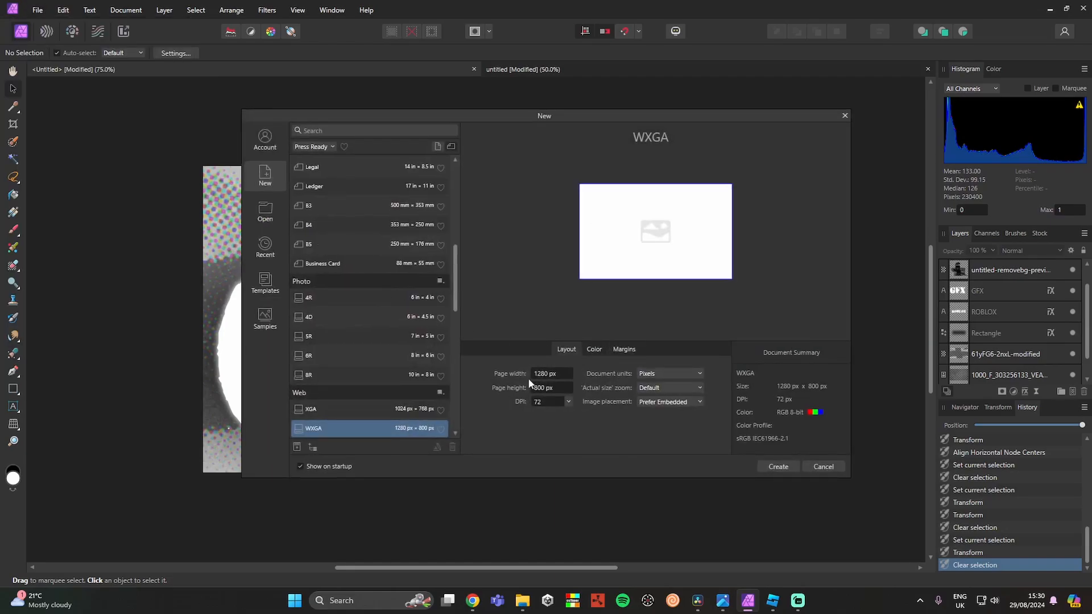
type("512")
key("Tab")
type("5")
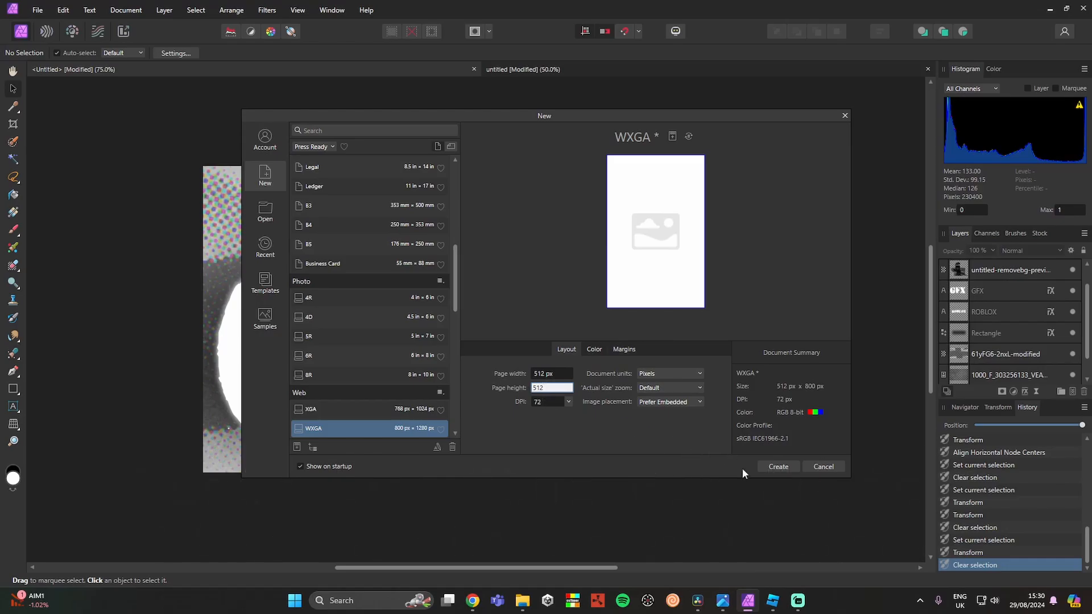
left_click(777, 467)
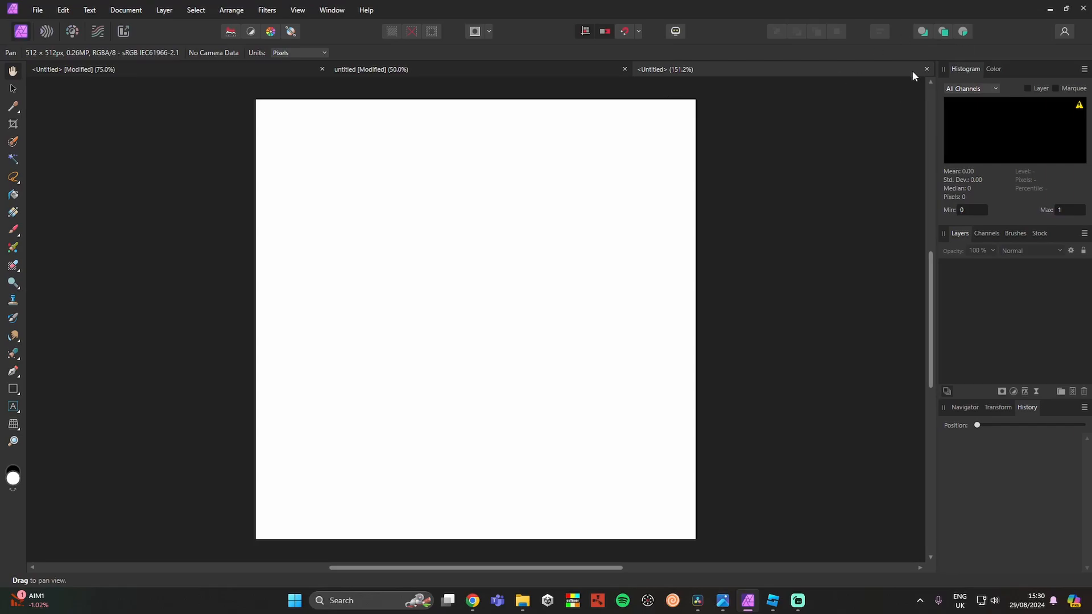
- Paste the soldier character render into the document and center it horizontally and vertically on the canvas
key("ctrl+v")
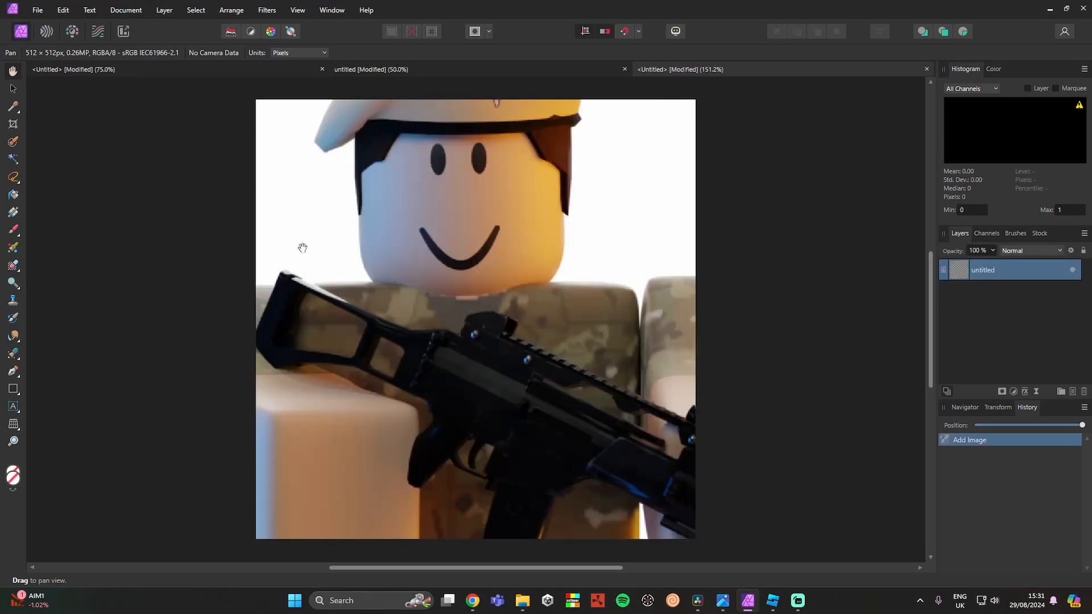
key("v")
mouse_move(468, 302)
left_mouse_down()
mouse_move(513, 330)
mouse_move(467, 318)
left_mouse_up()
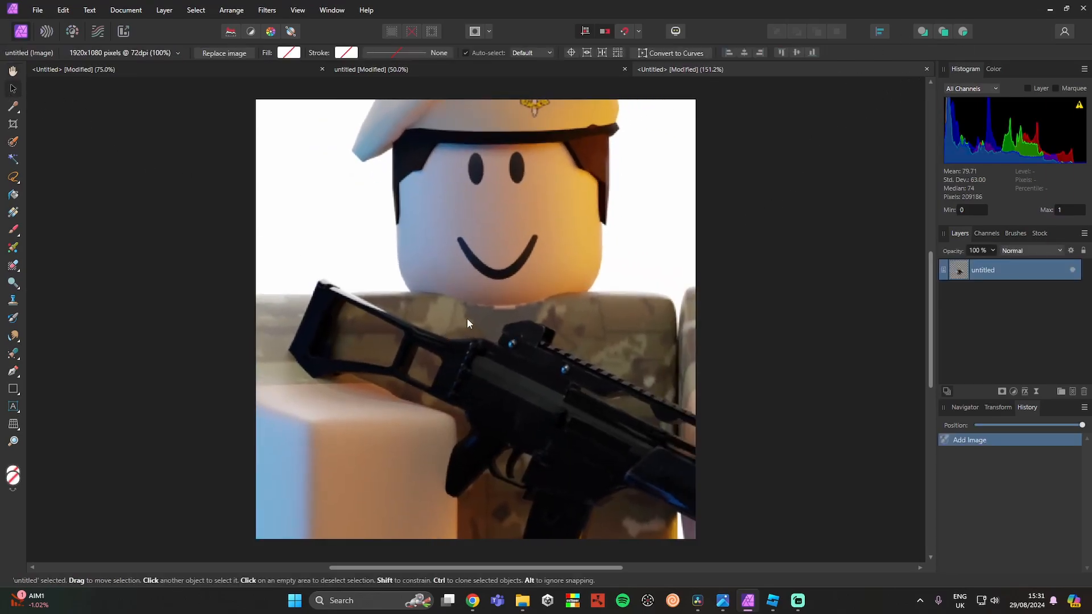
left_click(743, 53)
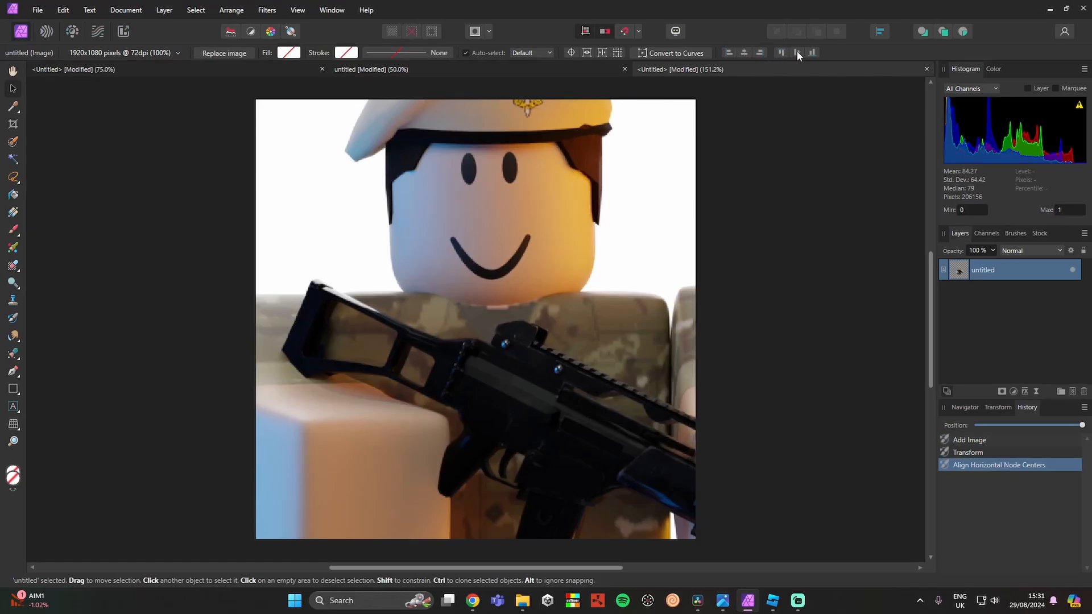
left_click(797, 52)
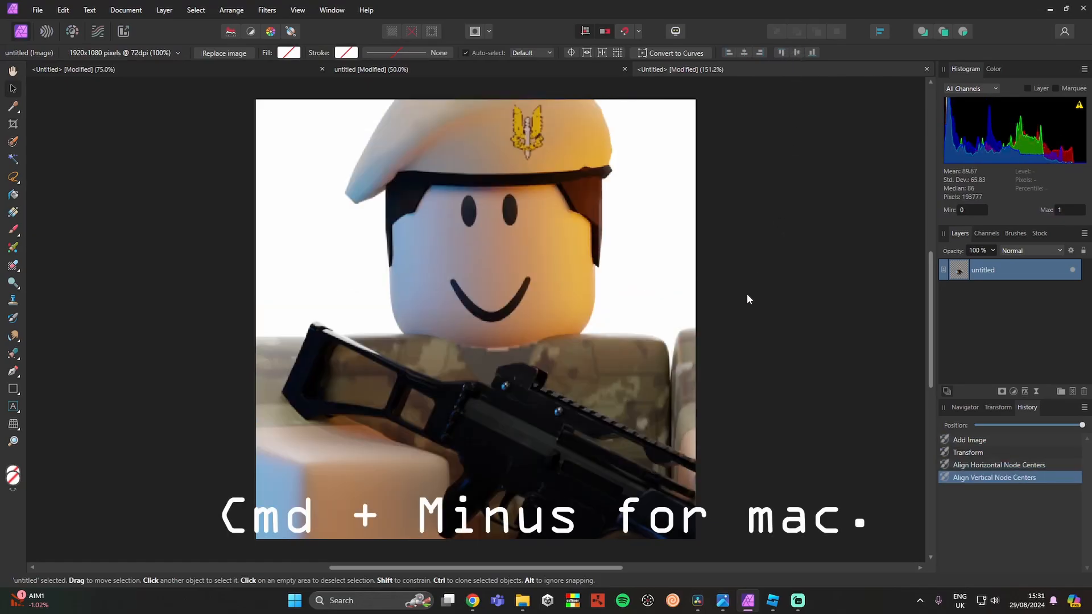
- Scale the character image down proportionally to about 48% so its height fits the canvas
key("ctrl+minus")
key("ctrl+minus")
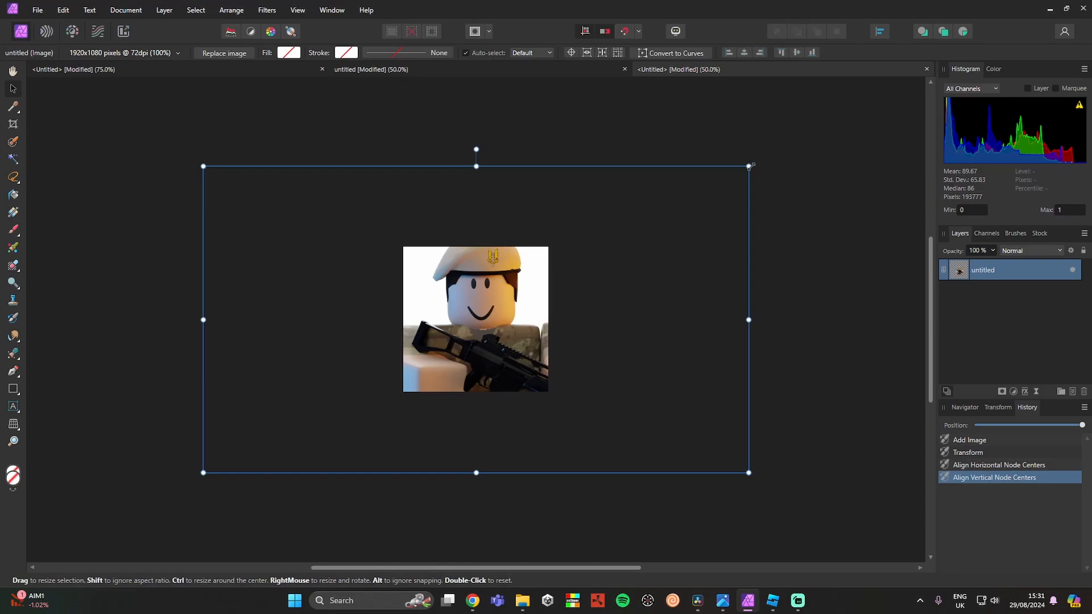
left_click_drag(750, 166, 609, 247)
key("ctrl+1")
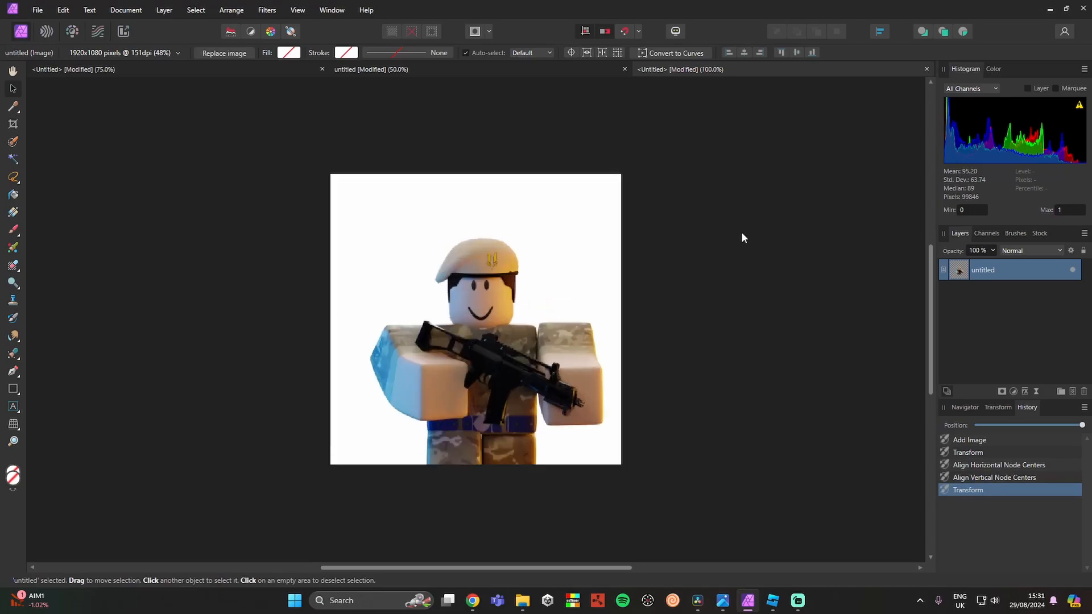
key("ctrl+plus")
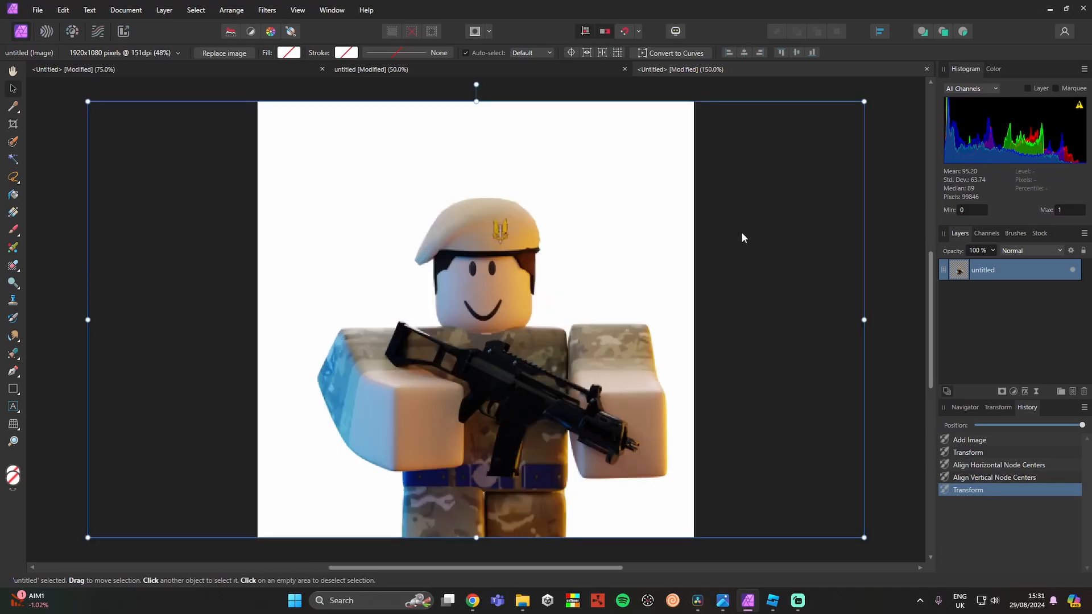
- Nudge the character image about 10 px to the left and deselect it
key("Left")
key("Left")
key("Left")
key("Left")
key("Left")
key("Left")
key("Left")
key("Left")
key("Left")
key("Left")
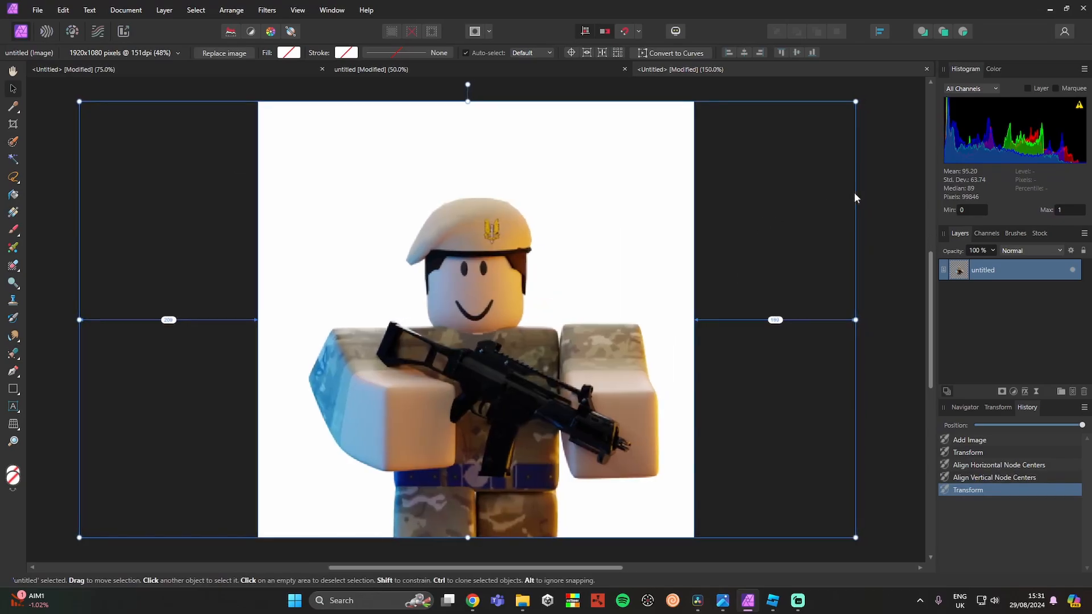
left_click(887, 188)
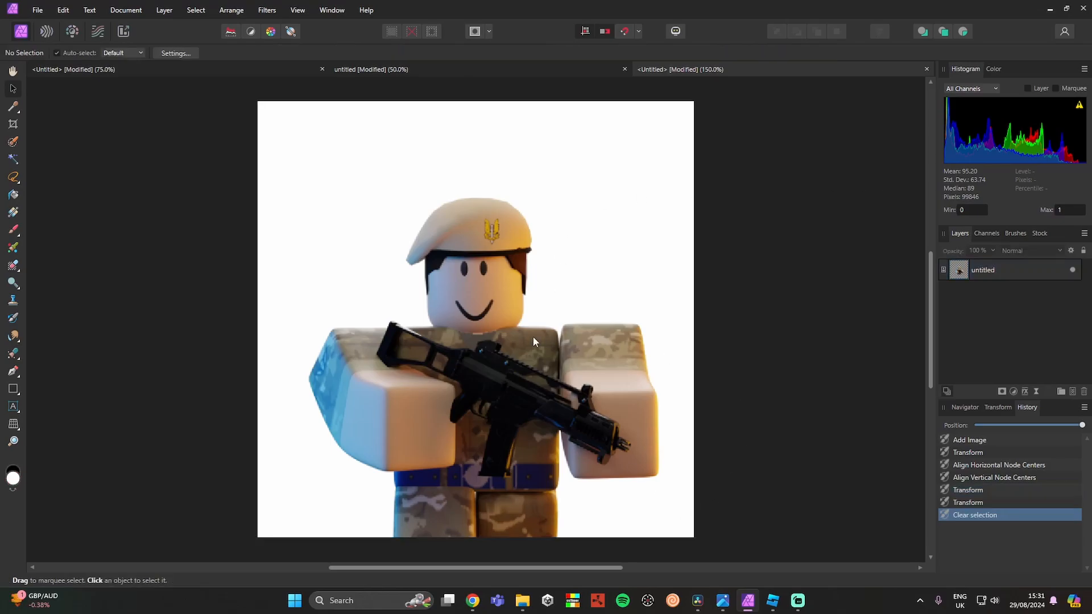
- Apply the Clarity sharpening filter to the character layer at 100% strength
left_click(618, 307)
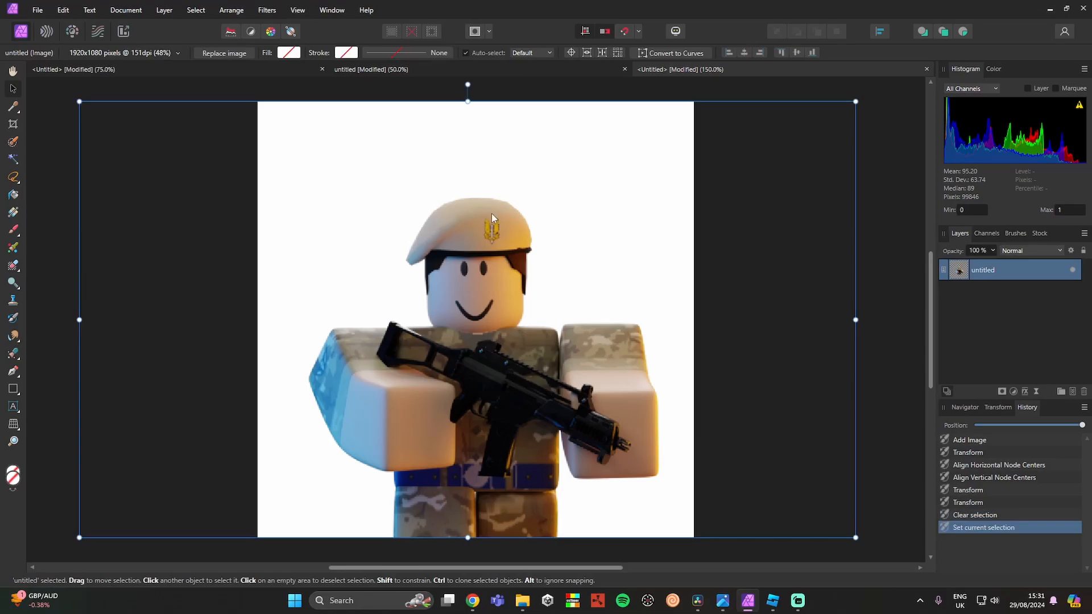
left_click(266, 9)
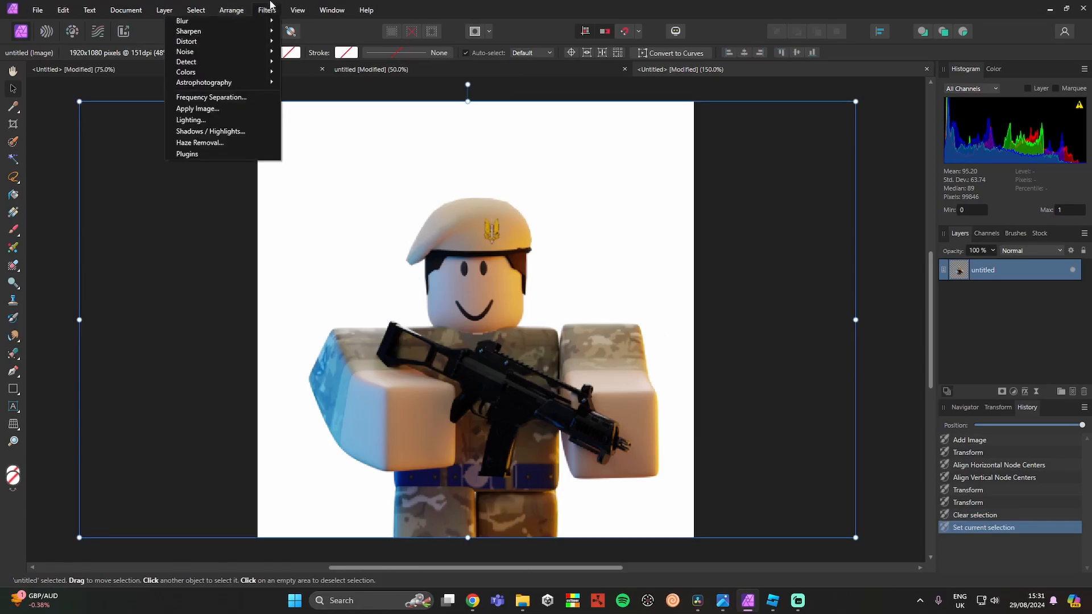
mouse_move(226, 31)
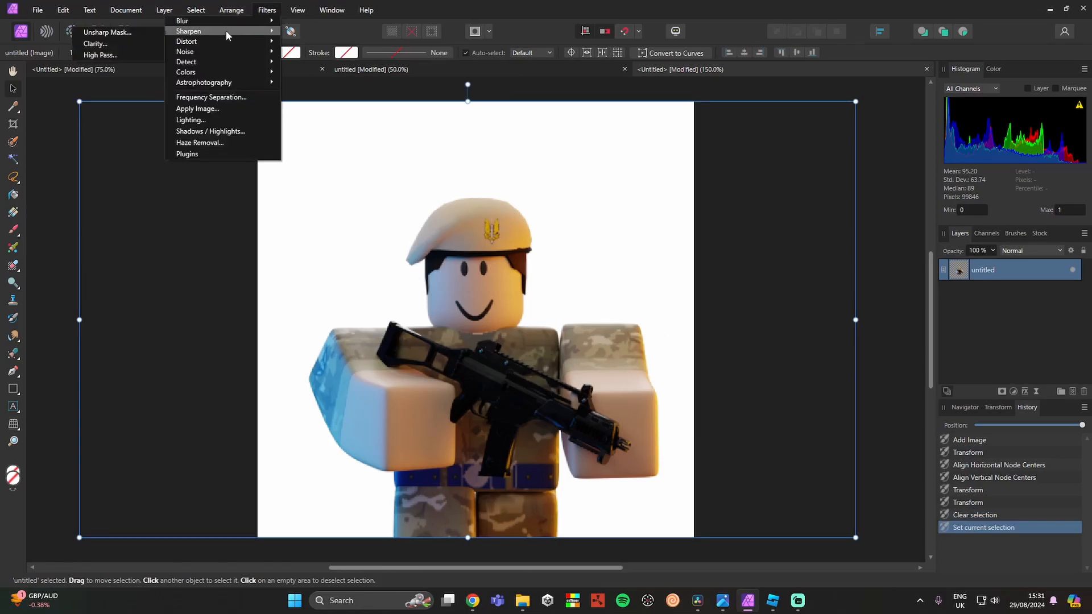
left_click(136, 42)
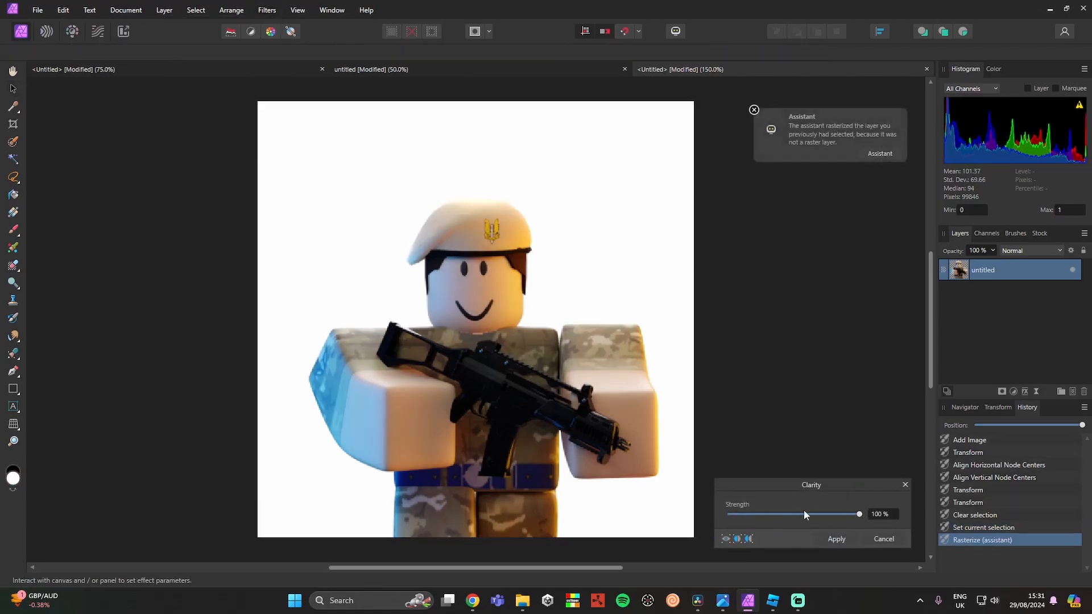
left_click(836, 540)
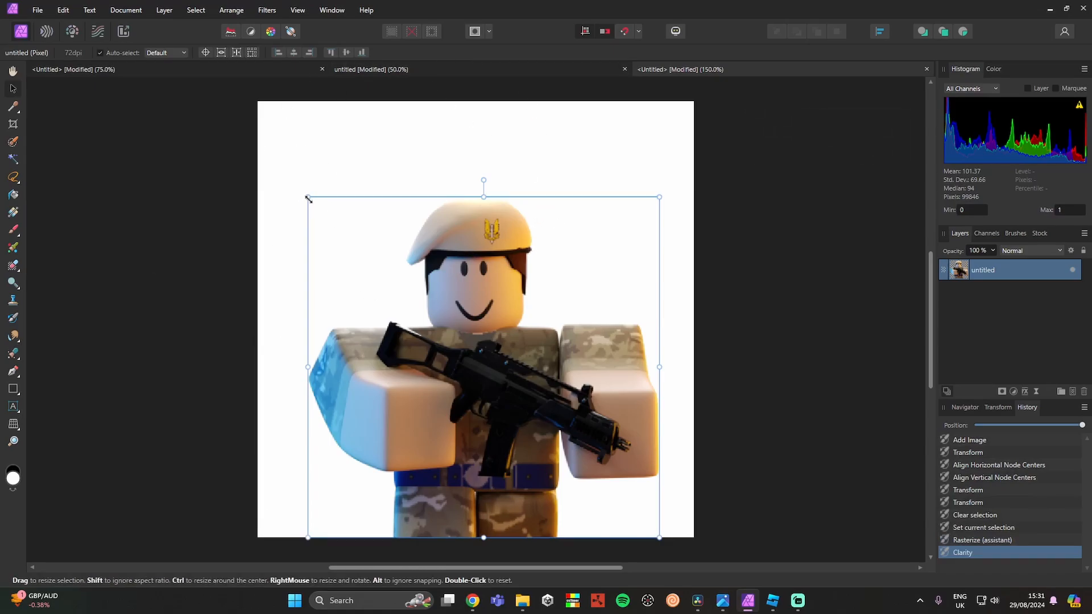
- Enlarge the character proportionally from its upper-left corner, center it horizontally on the canvas and deselect it
left_click_drag(308, 197, 269, 160)
left_click(880, 32)
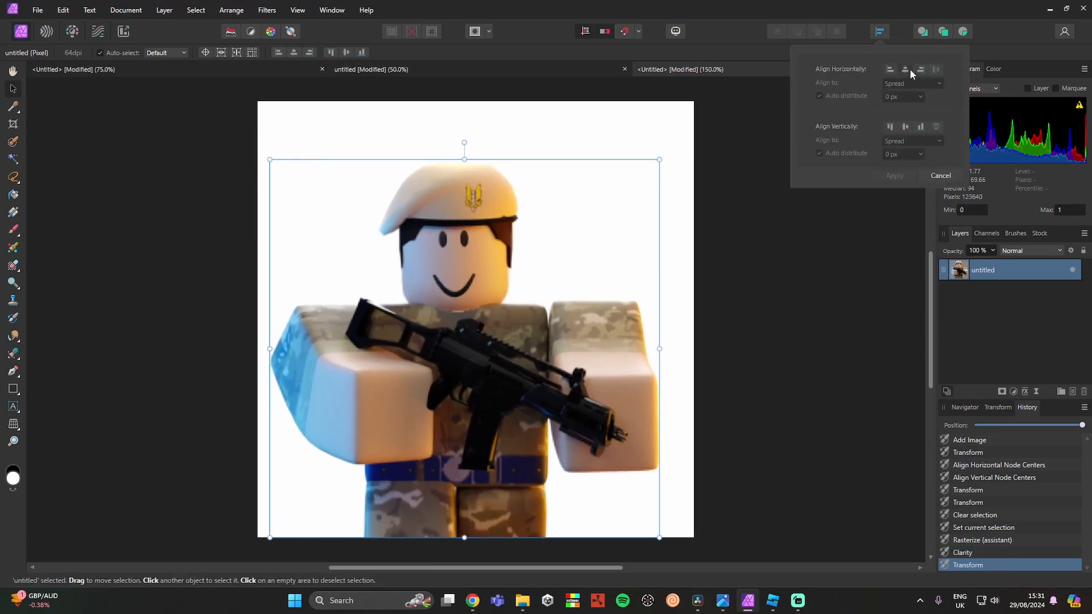
left_click(908, 68)
left_click(882, 265)
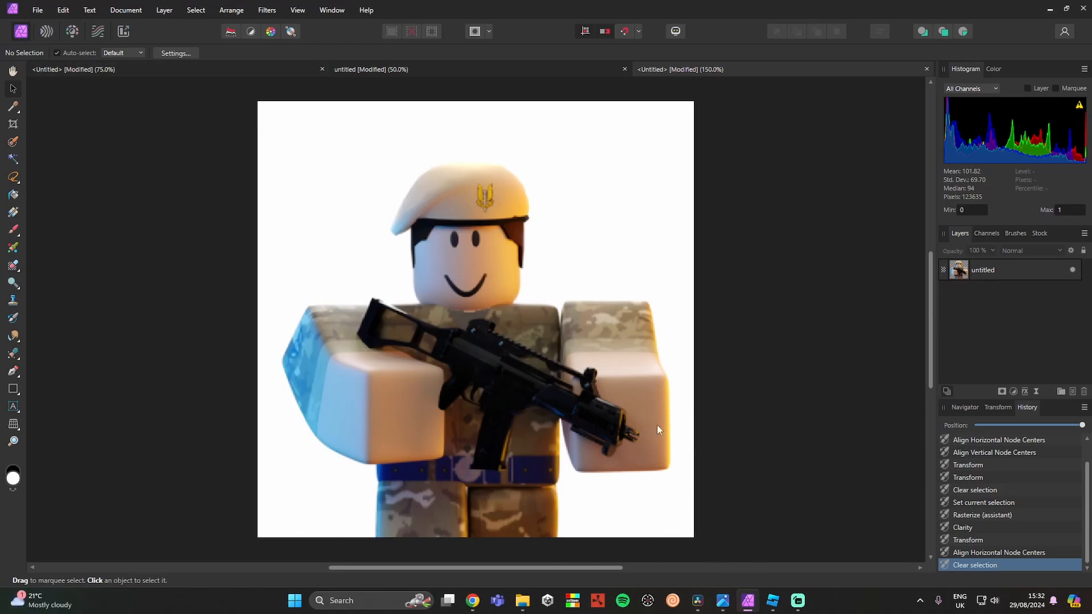
- Paste the Union Jack flag image and move its layer beneath the character layer
key("ctrl+v")
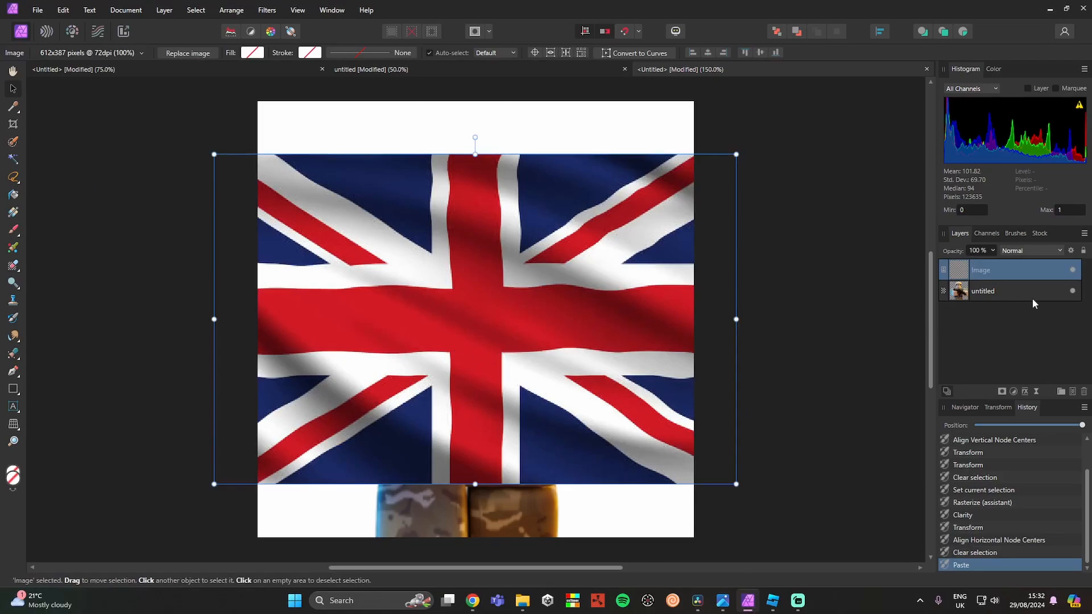
left_click_drag(1002, 270, 1002, 301)
- Enlarge the flag to about 147% so it covers the whole canvas and tilt it slightly counterclockwise
left_click_drag(738, 153, 851, 104)
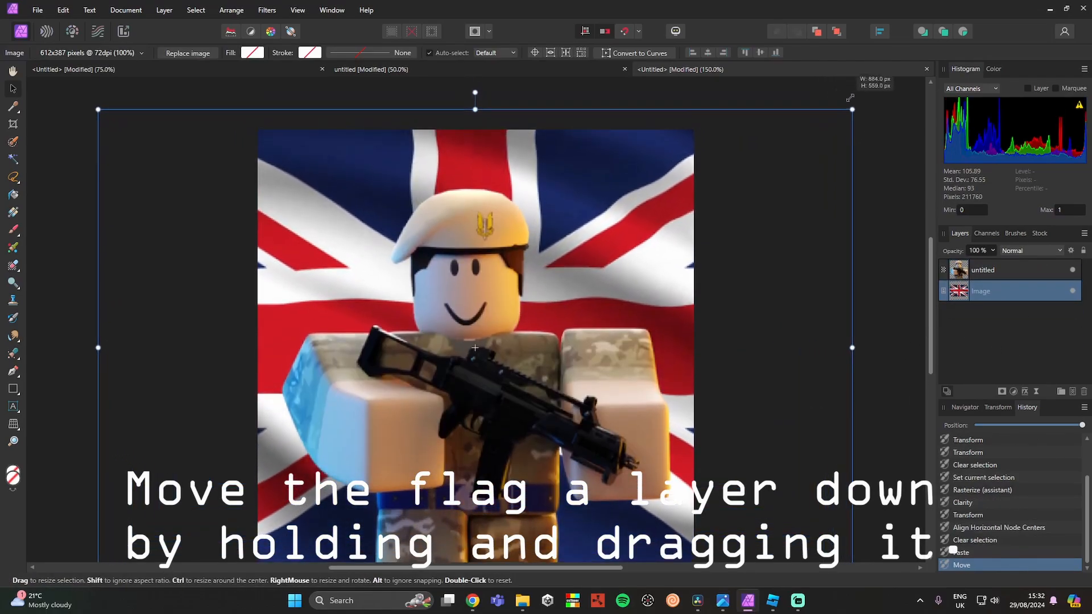
left_click_drag(482, 91, 447, 85)
scroll(475, 137, "down", 2)
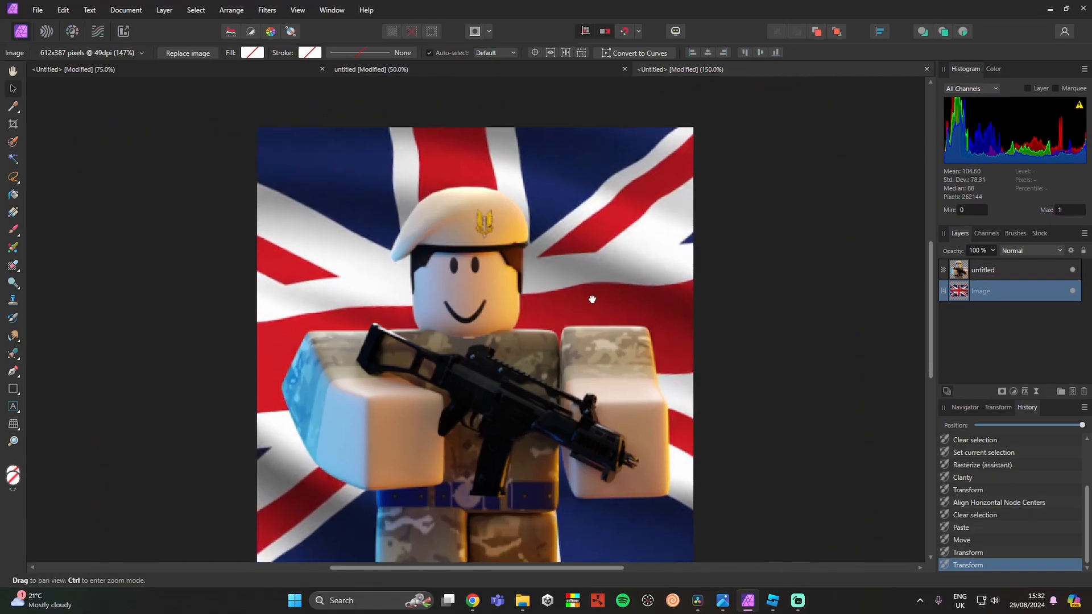
key("ctrl+minus")
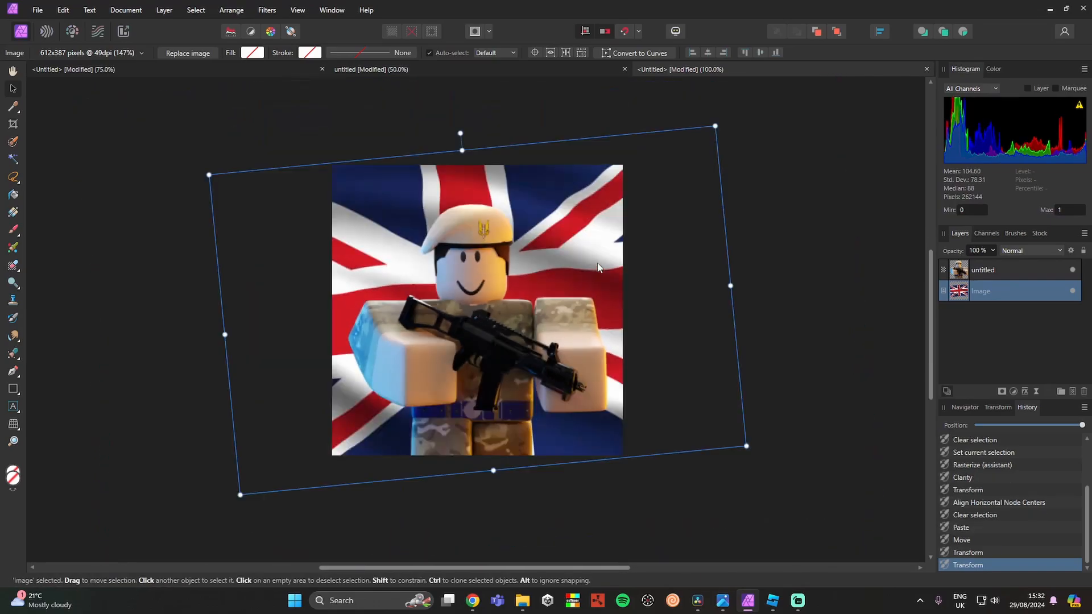
- Add a black Color Overlay layer effect with 15% opacity to the flag
left_click(1028, 392)
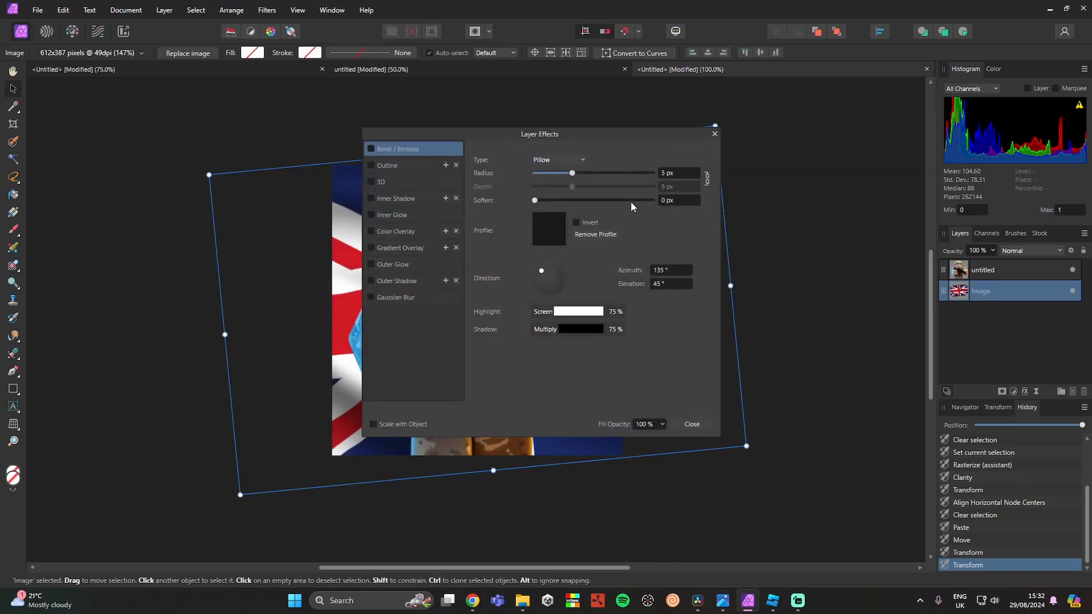
left_click_drag(607, 133, 1023, 88)
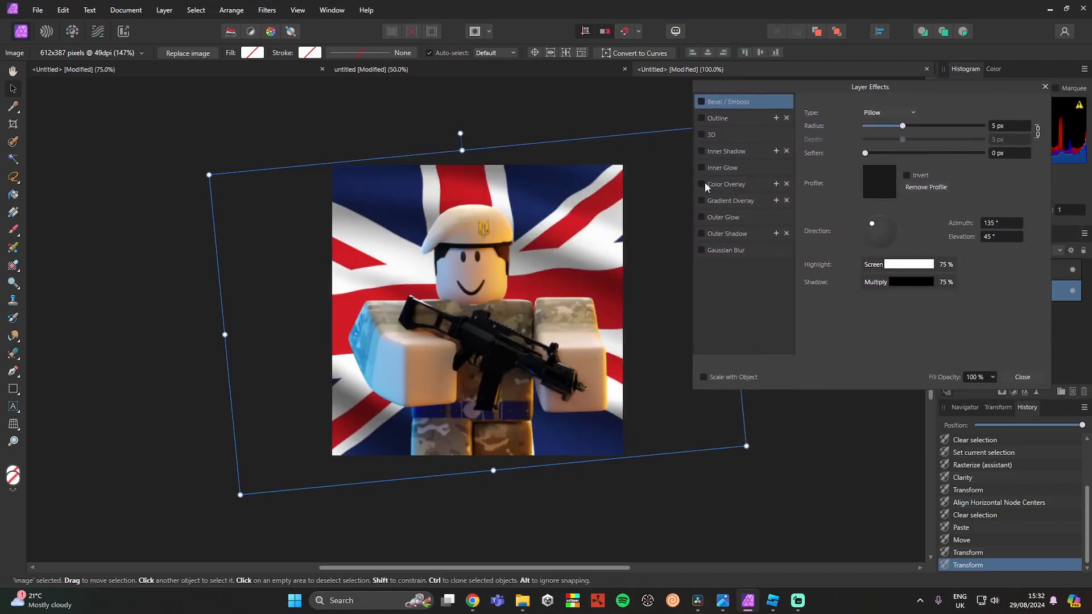
left_click(702, 184)
left_click(730, 184)
left_click_drag(996, 125, 884, 126)
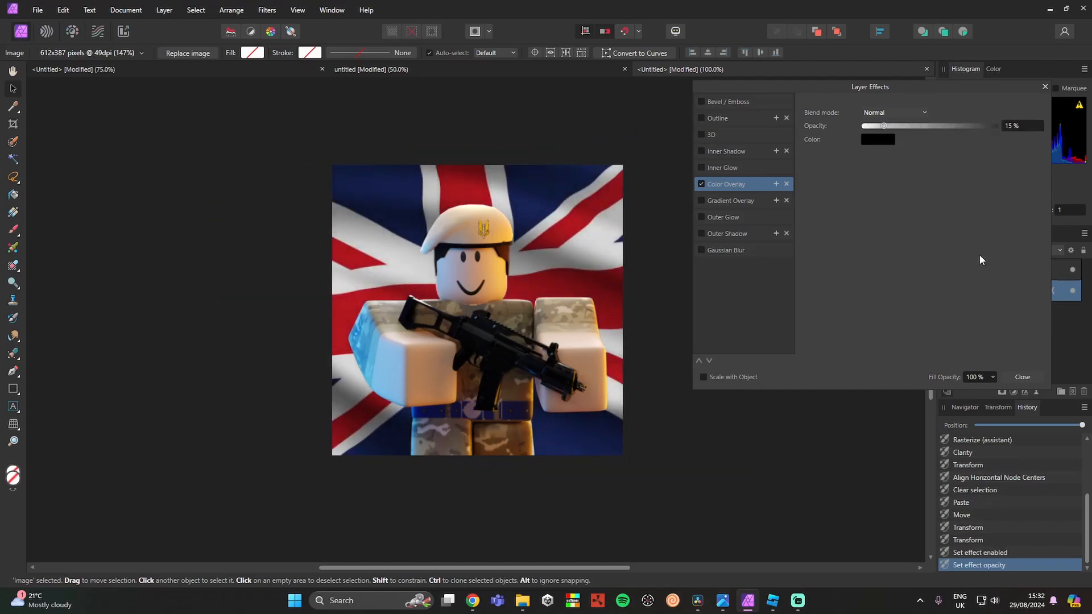
left_click(1022, 377)
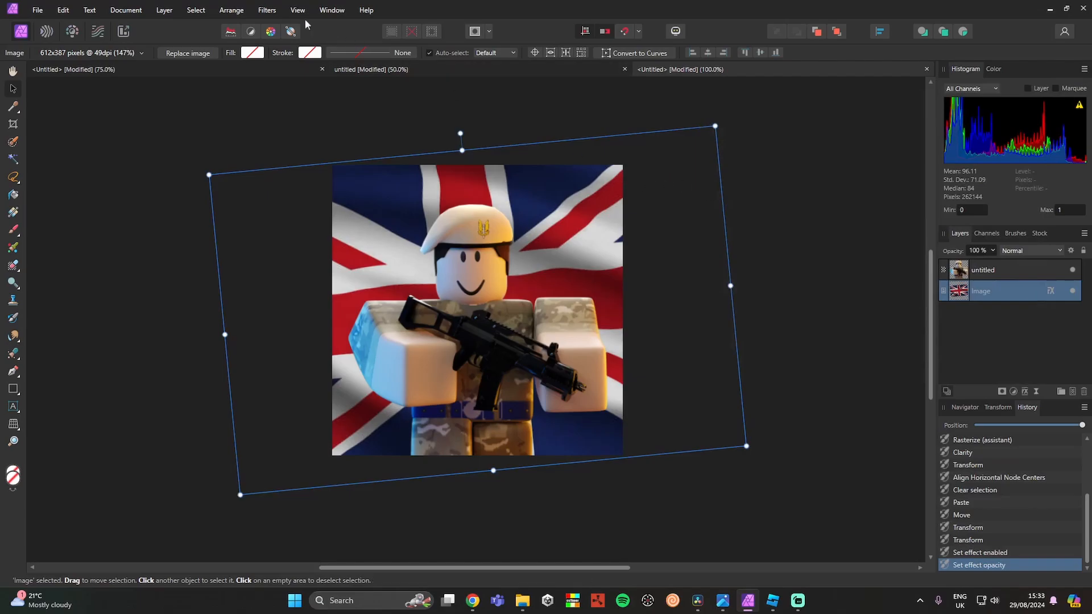
left_click(271, 5)
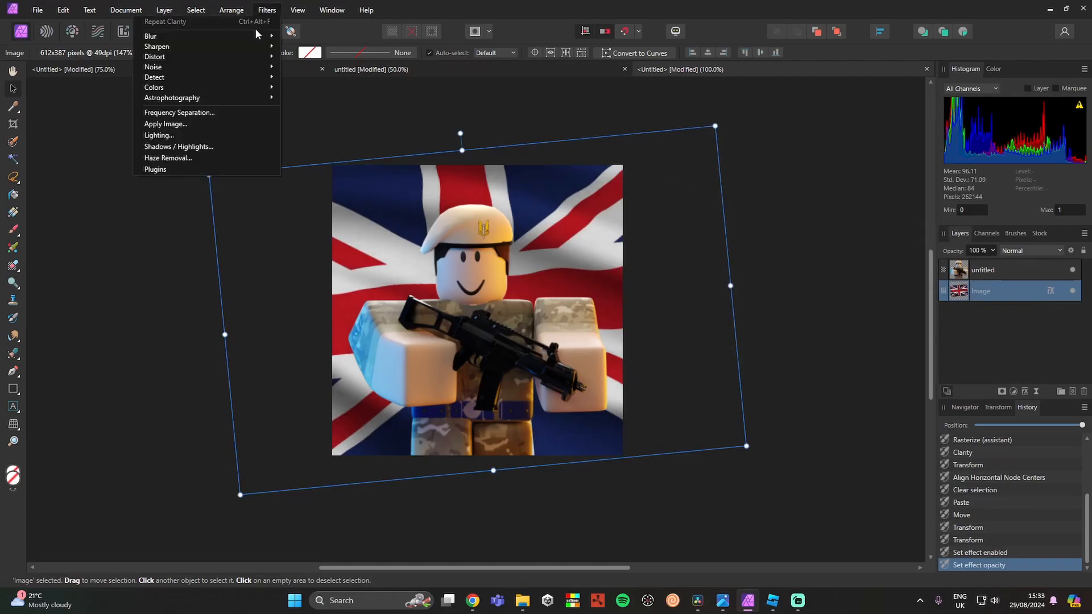
mouse_move(247, 35)
left_click(137, 35)
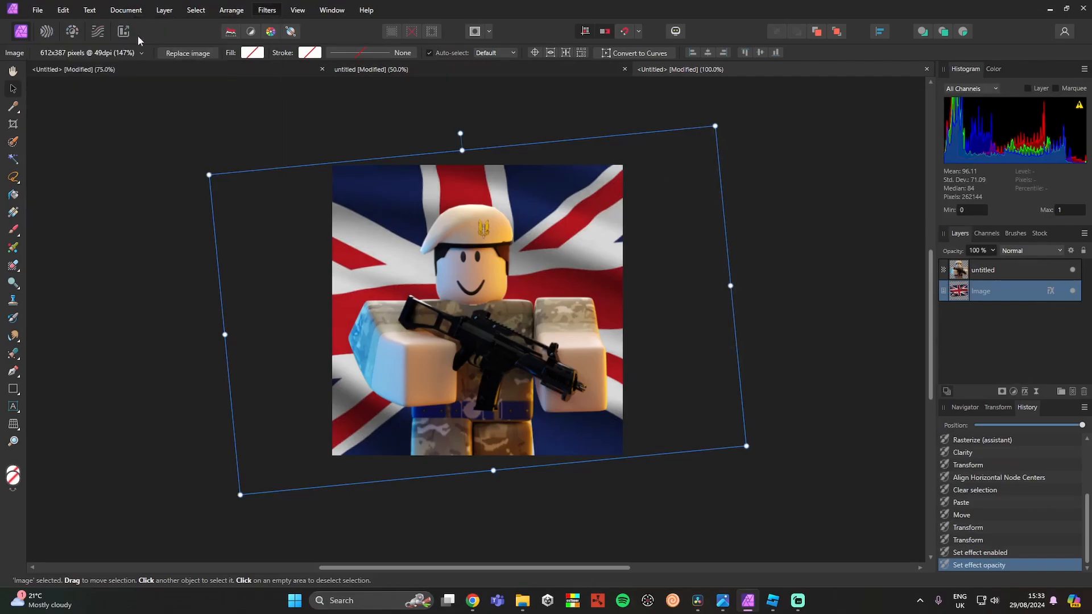
left_click(165, 10)
mouse_move(265, 4)
mouse_move(254, 35)
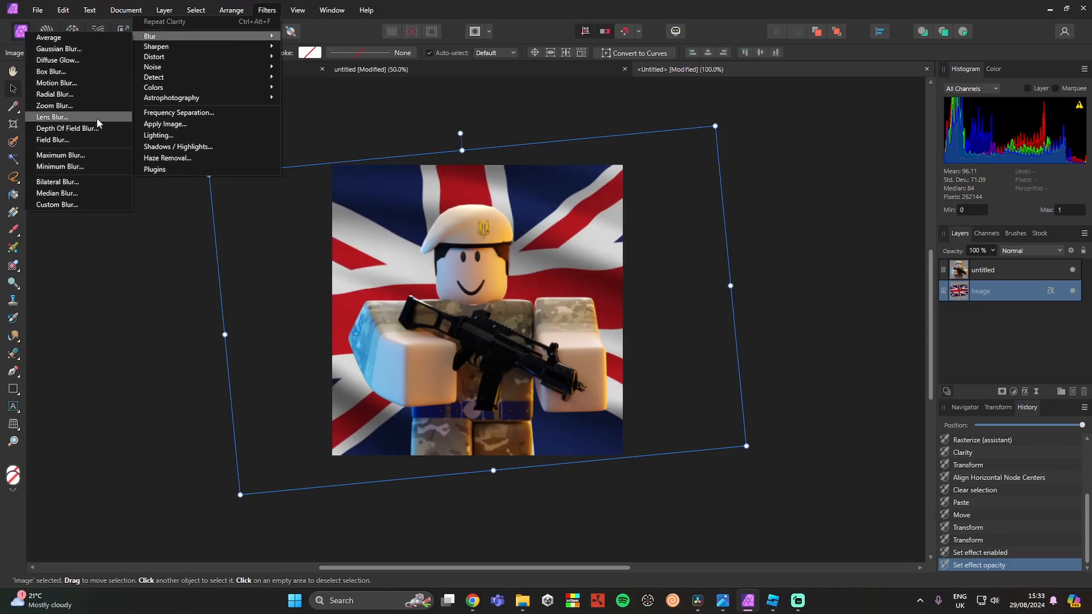
left_click(68, 83)
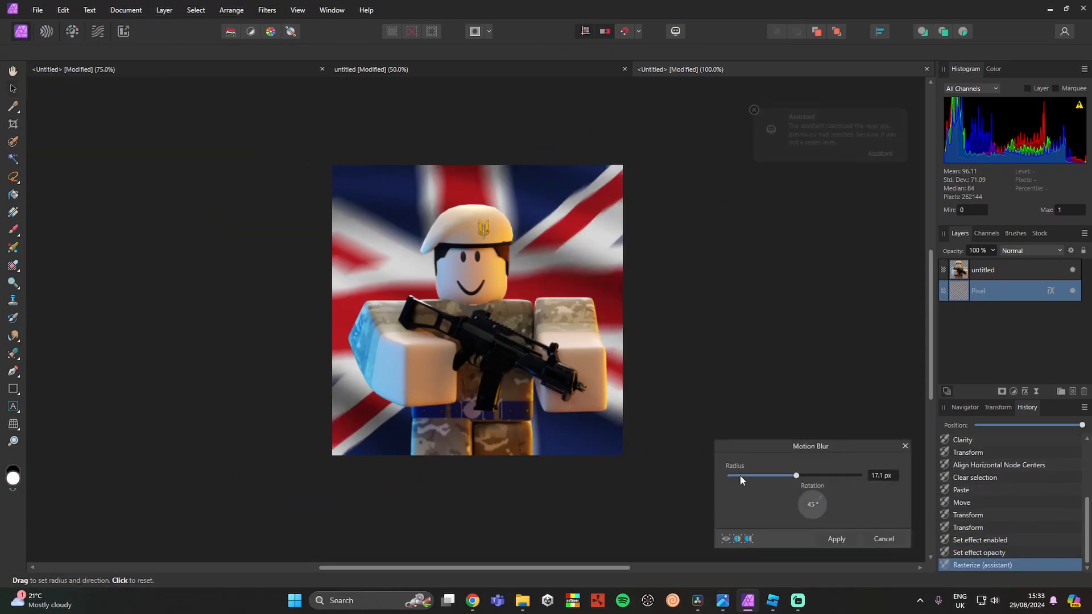
left_click(884, 539)
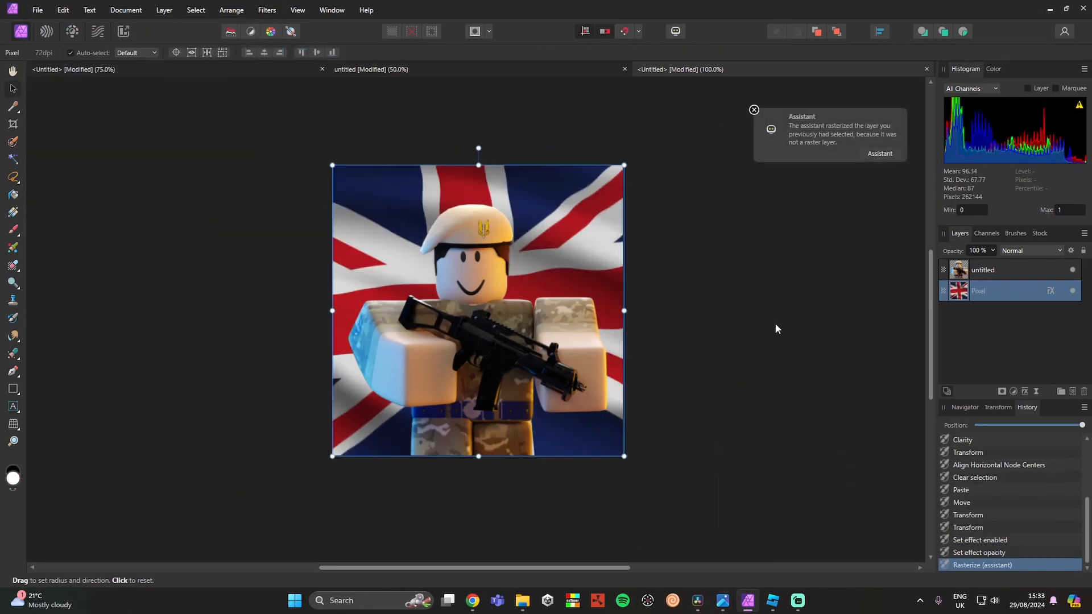
- Apply a Halftone filter to the flag layer with a cell size of about 8.7, fine-tuning the contrast, and deselect it
left_click(297, 10)
mouse_move(267, 10)
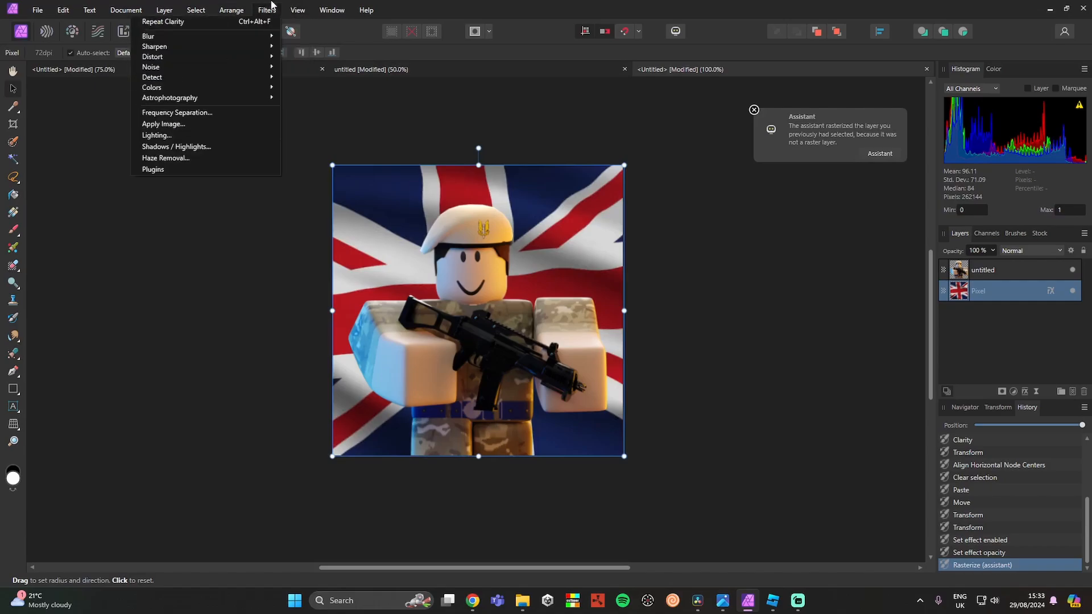
mouse_move(211, 89)
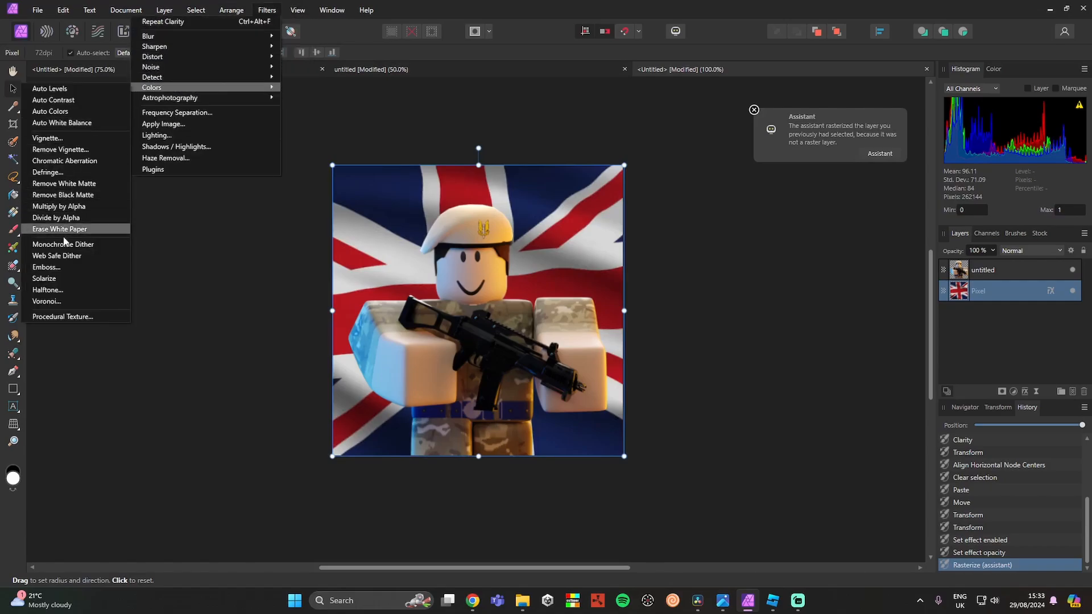
left_click(71, 290)
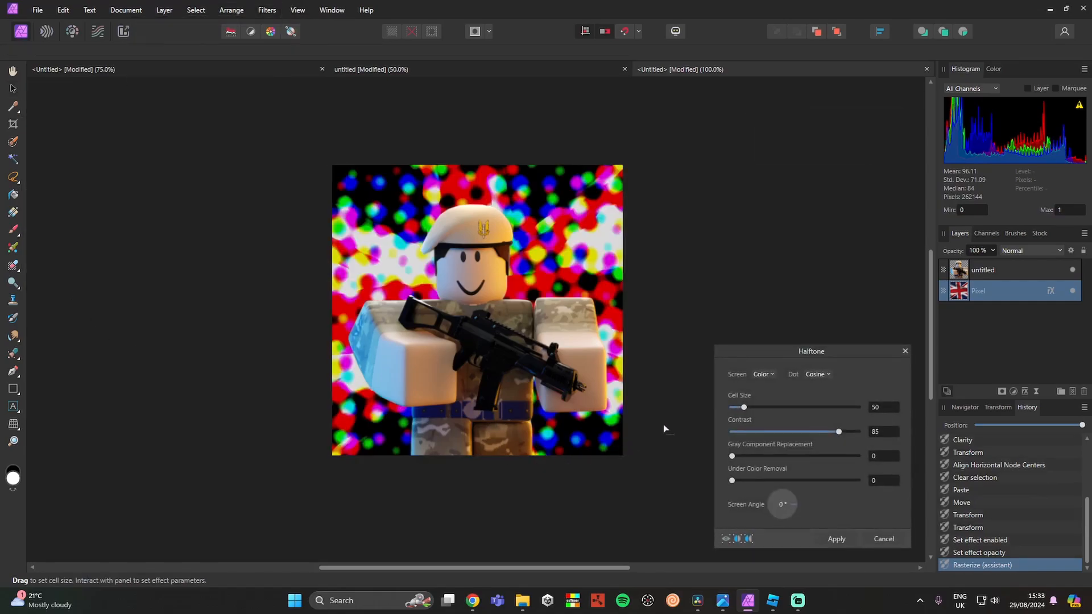
left_click_drag(744, 407, 735, 410)
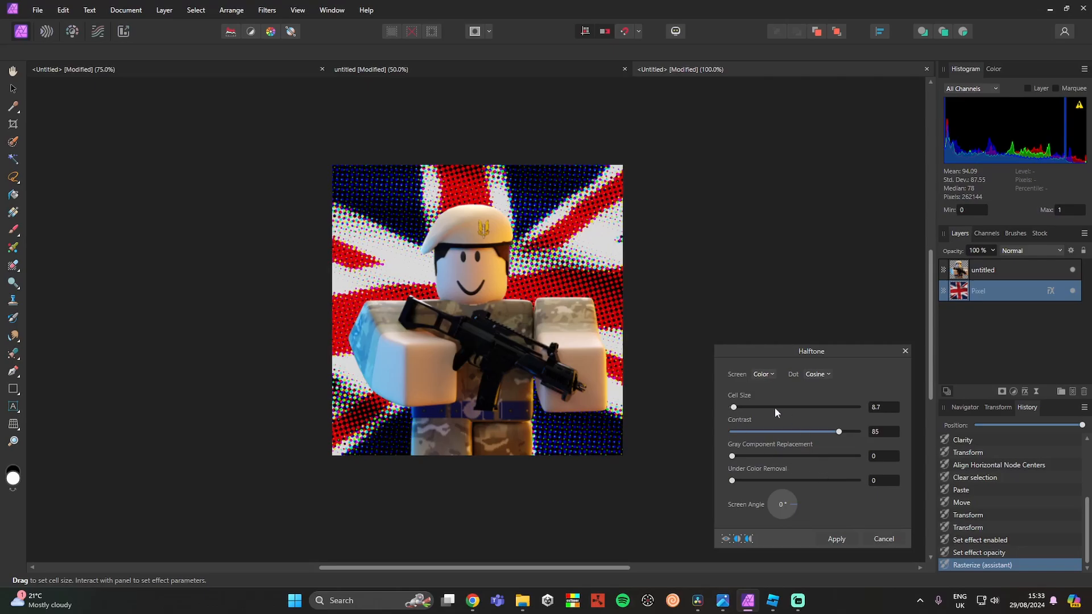
mouse_move(823, 431)
left_mouse_down()
mouse_move(778, 432)
mouse_move(897, 430)
mouse_move(825, 432)
mouse_move(834, 431)
left_mouse_up()
left_click(833, 539)
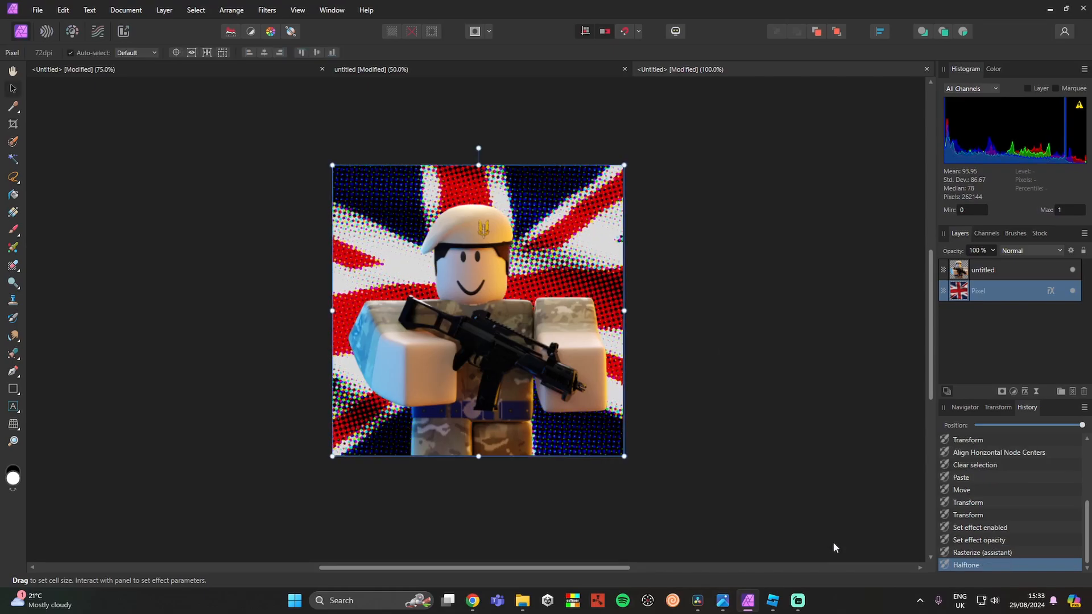
left_click(831, 445)
- Apply Auto Contrast to the flag layer and deselect it
left_click(1012, 291)
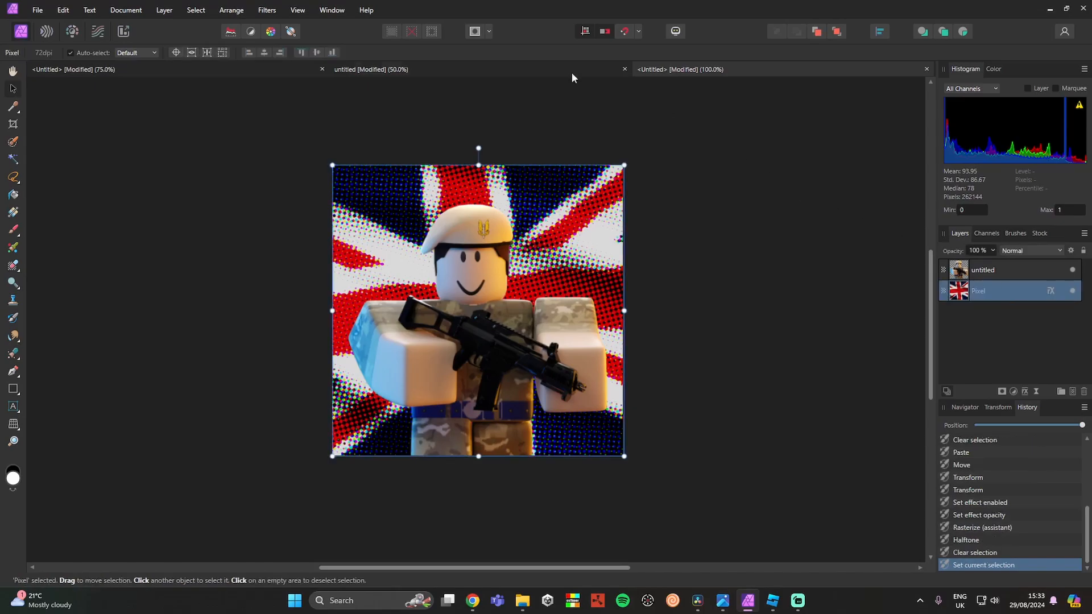
left_click(267, 10)
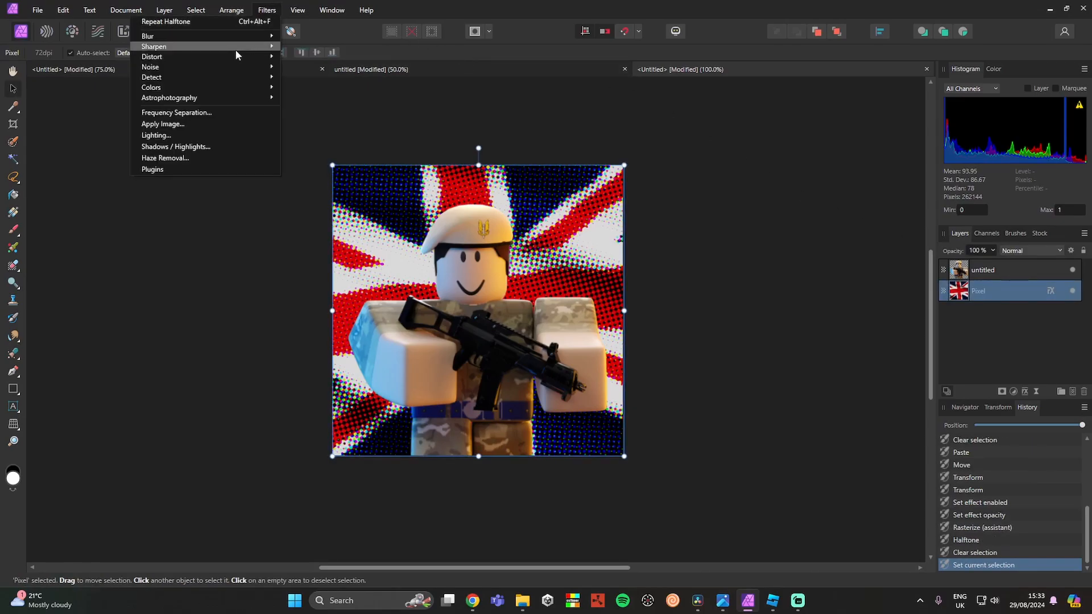
mouse_move(227, 80)
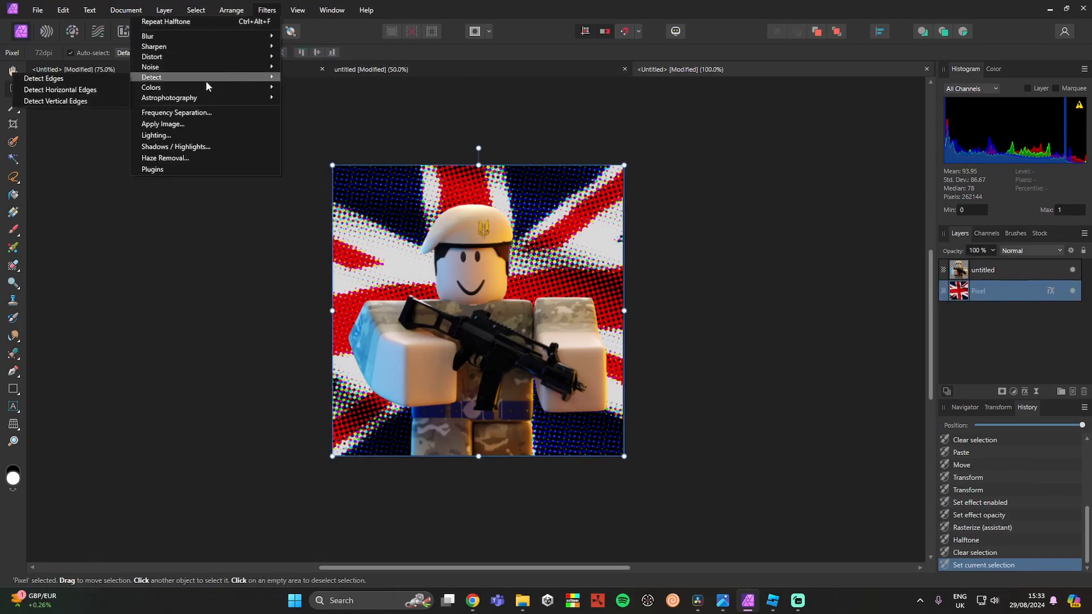
left_click(114, 101)
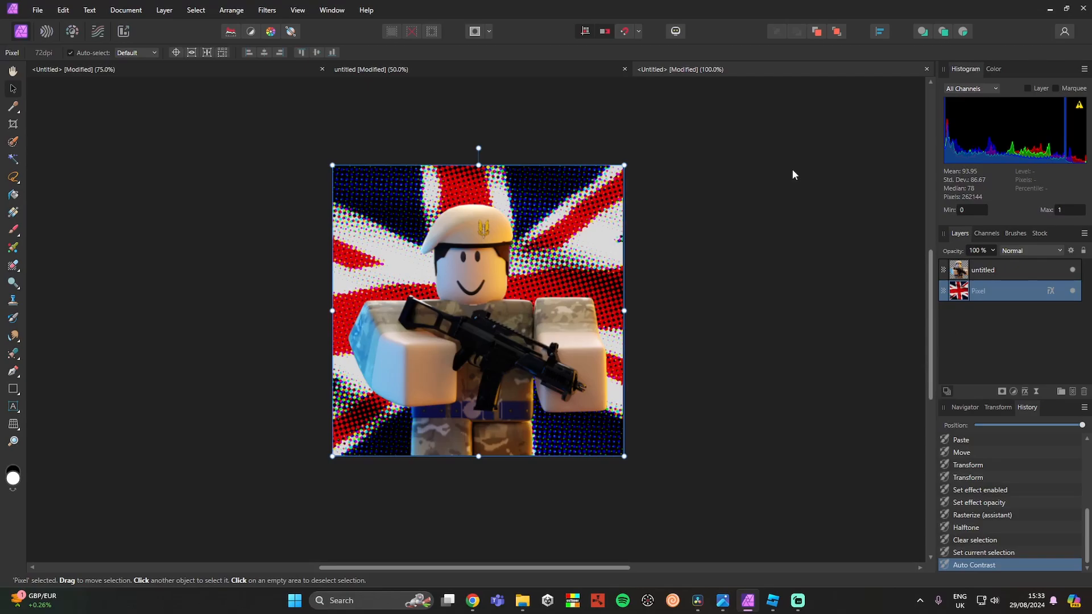
left_click(693, 224)
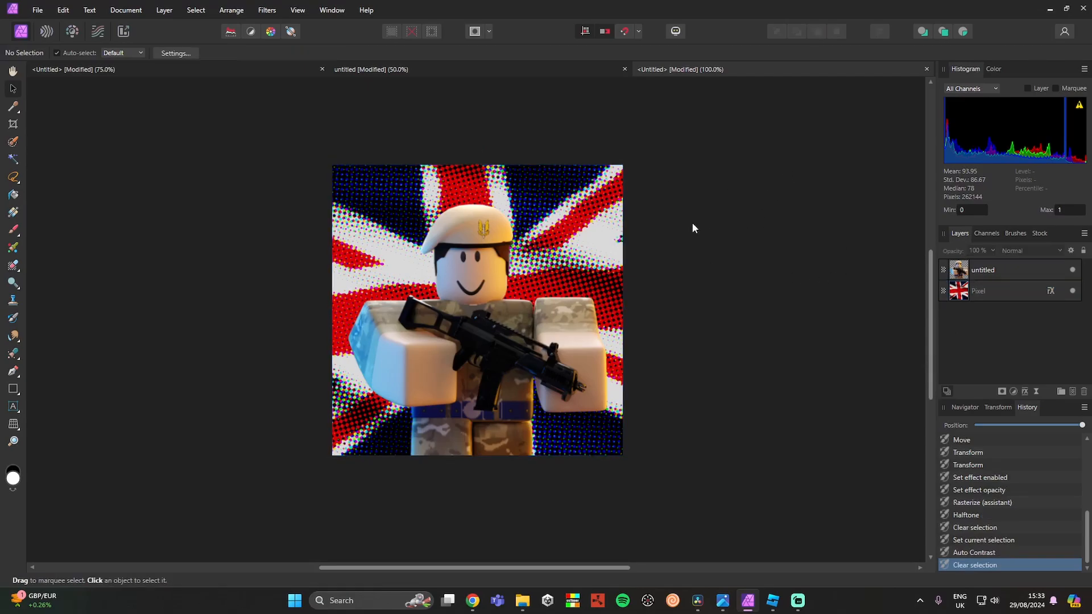
- Copy the bottom grey texture layer from the large ROBLOX GFX document into the flag document and place it between the character and flag layers
left_click(526, 72)
left_click(919, 307)
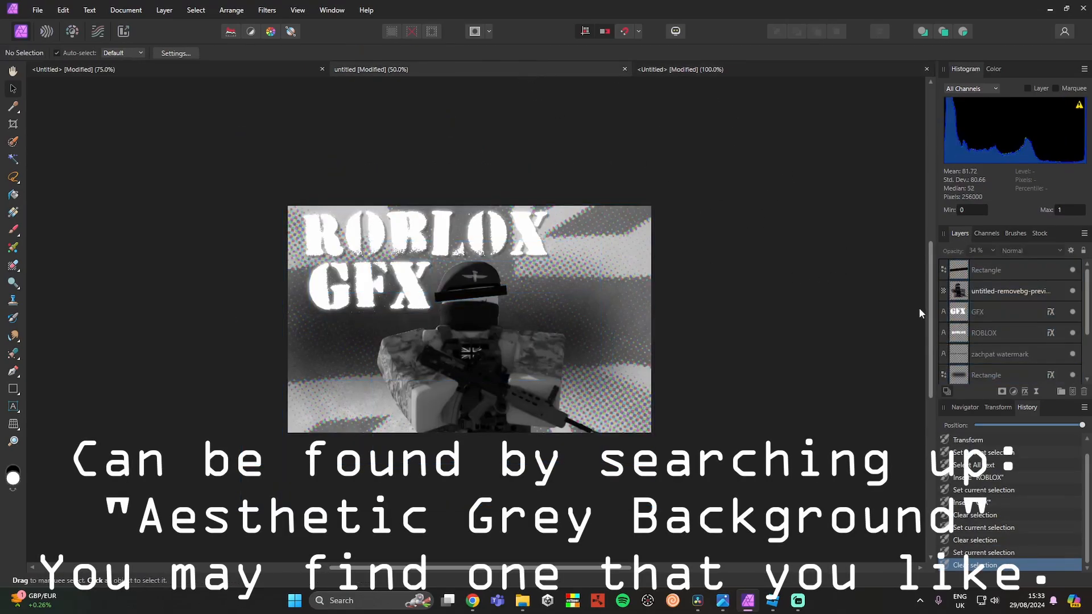
left_click(238, 70)
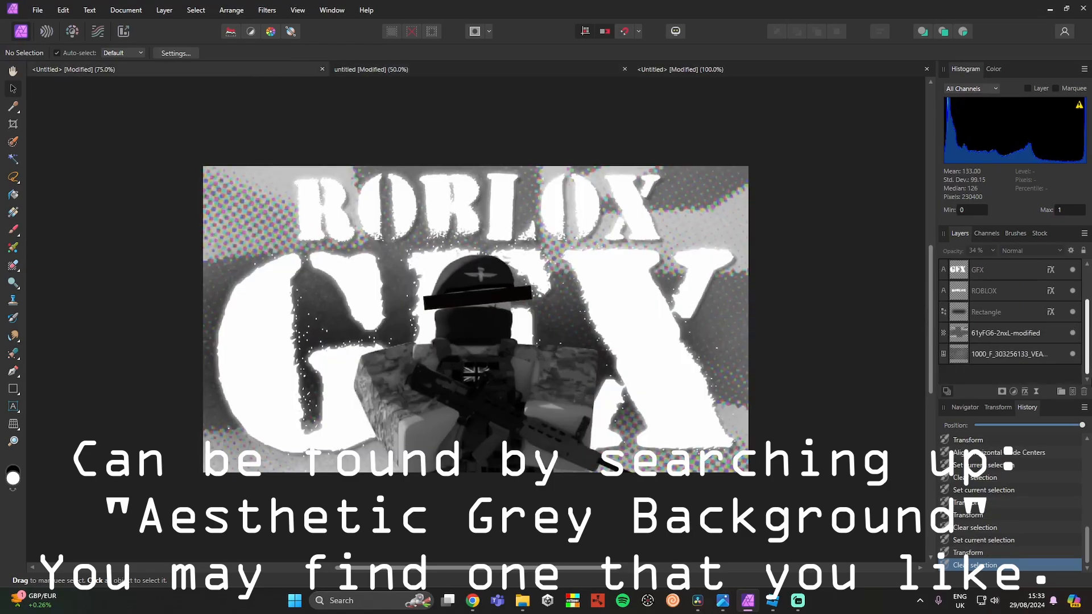
left_click(964, 359)
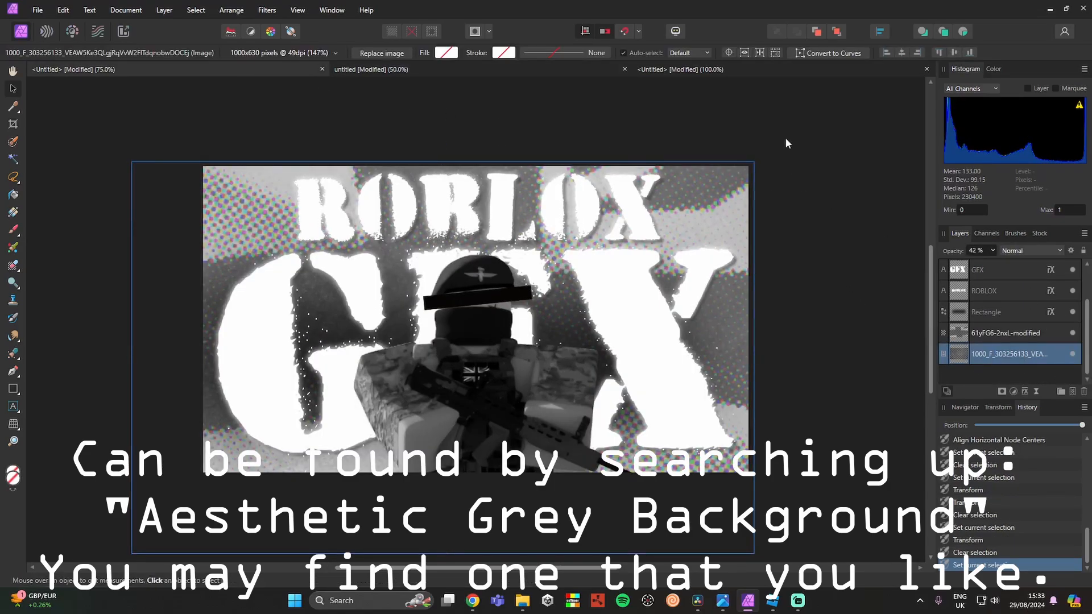
left_click(731, 72)
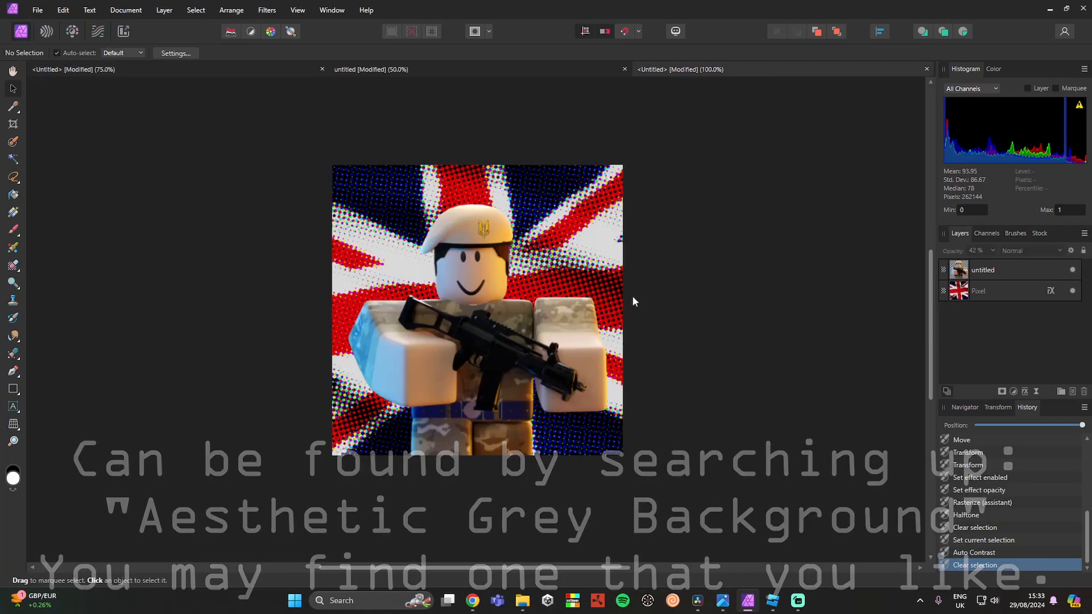
key("ctrl+v")
left_click_drag(463, 248, 424, 244)
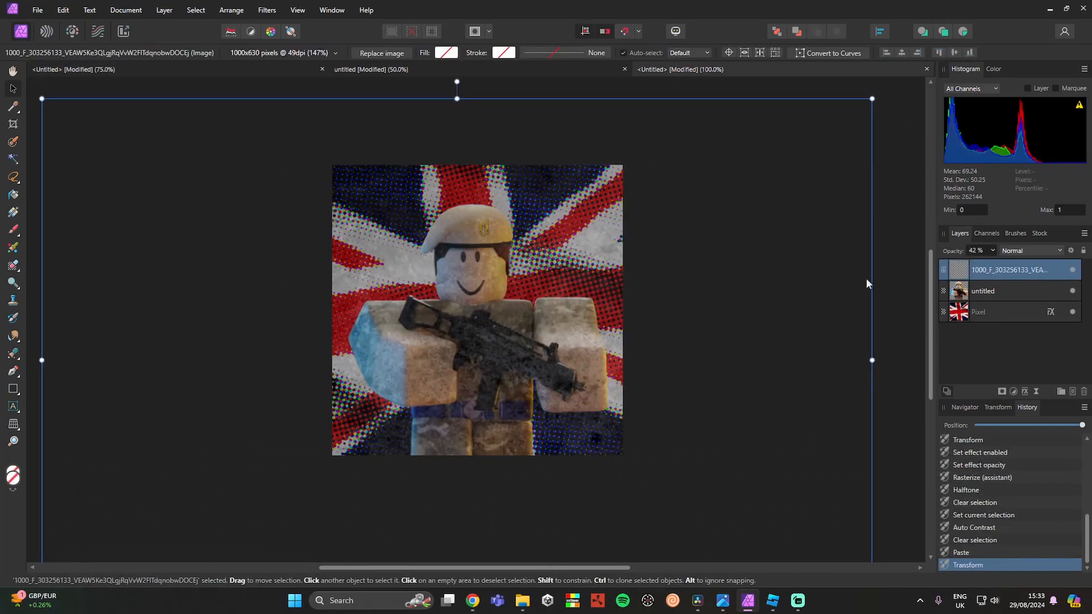
left_click_drag(996, 271, 998, 301)
- Scale the grey texture down to about 87% and reposition it so it still covers the whole canvas
left_click_drag(818, 283, 837, 254)
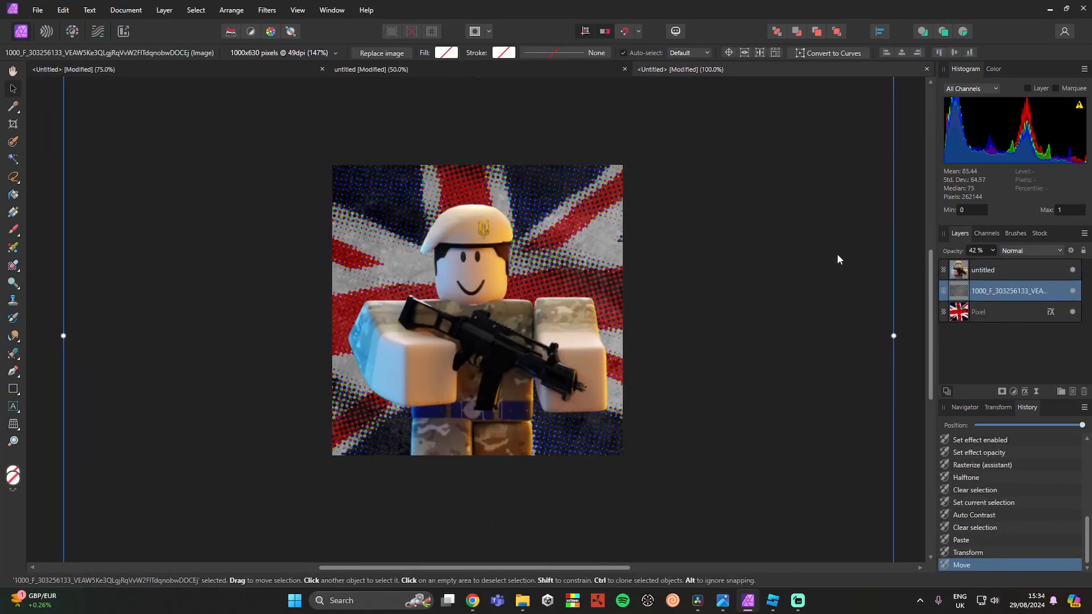
key("ctrl+minus")
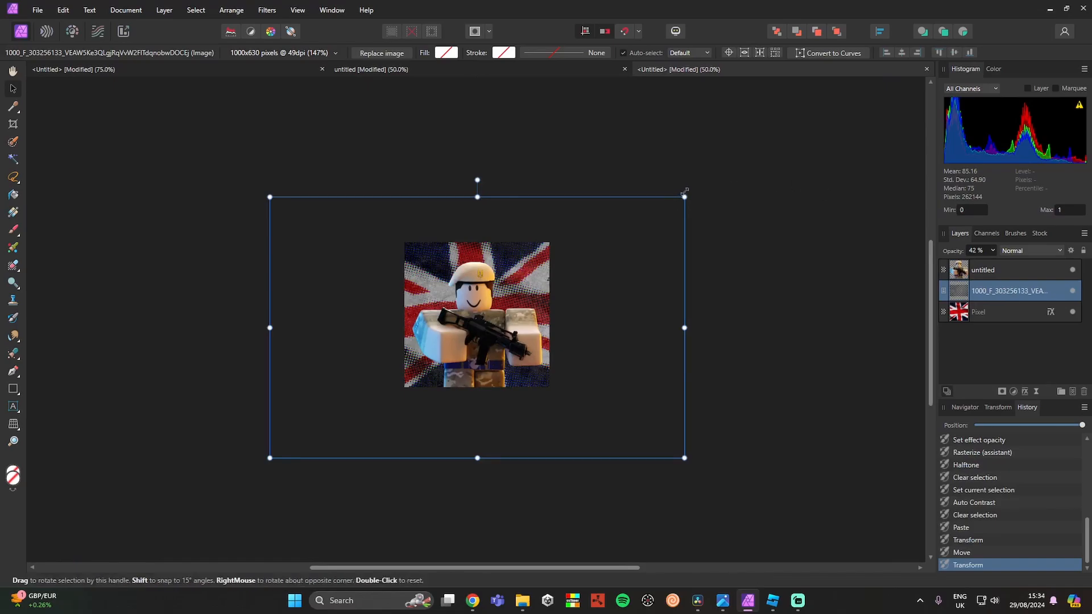
left_click_drag(684, 197, 601, 250)
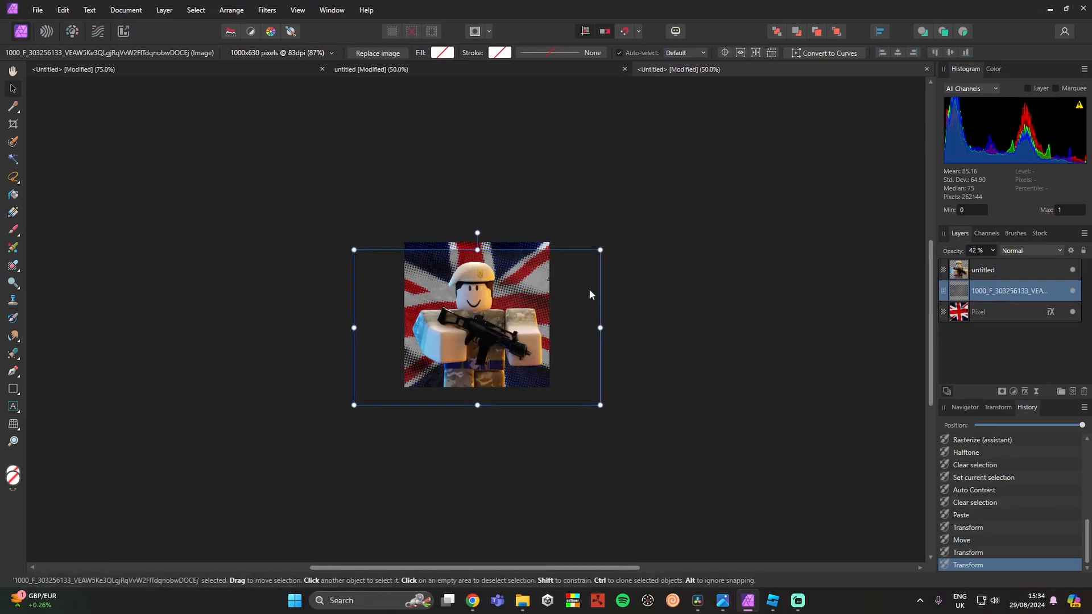
left_click_drag(582, 311, 580, 301)
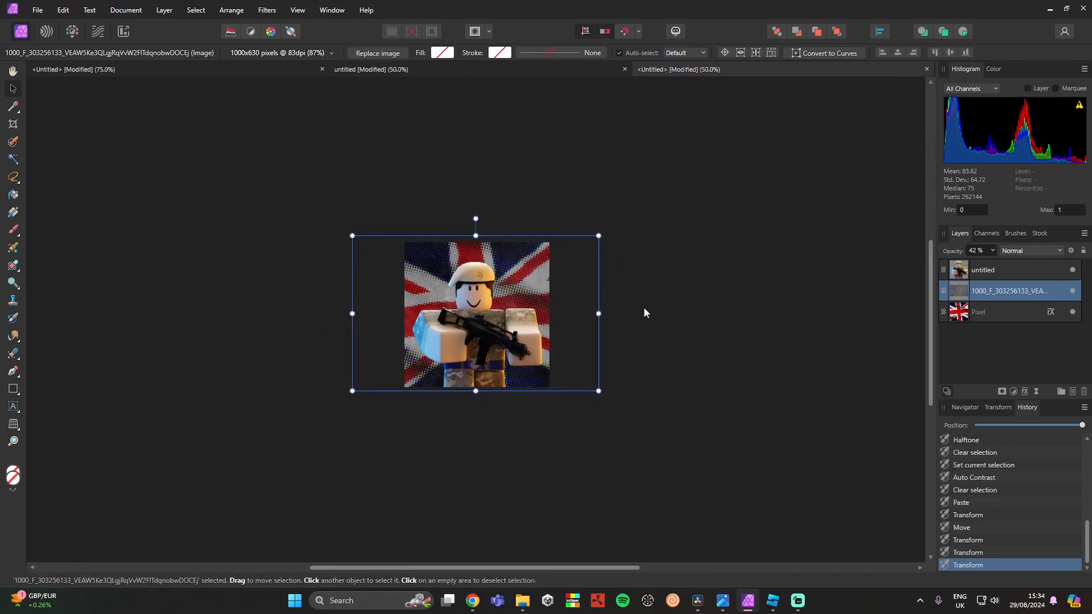
key("ctrl+1")
- Set the grey texture layer's opacity to 50% and deselect it
left_click(993, 250)
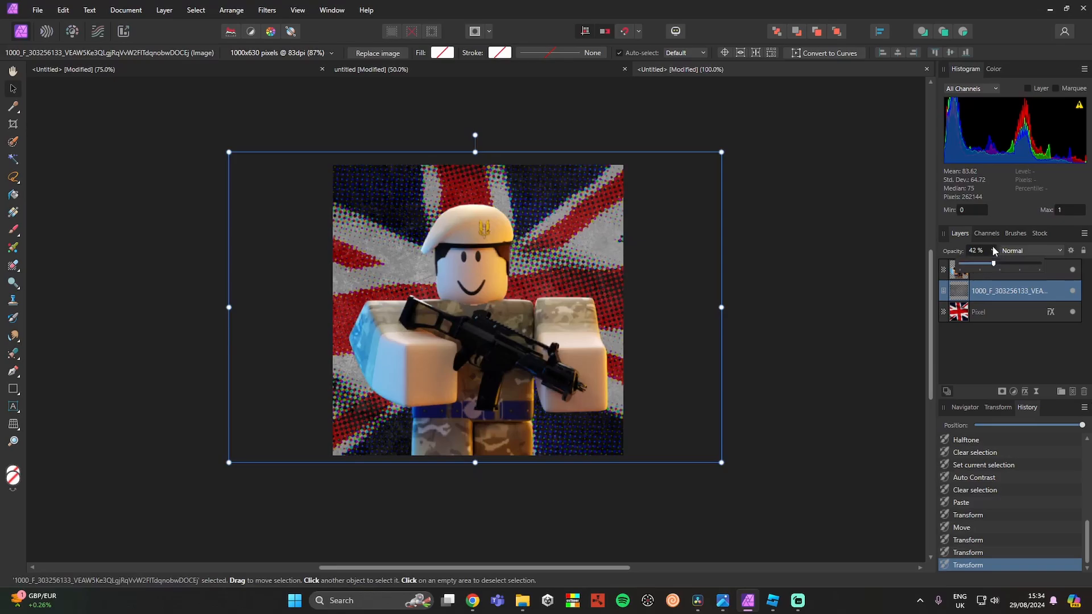
left_click_drag(995, 264, 1001, 266)
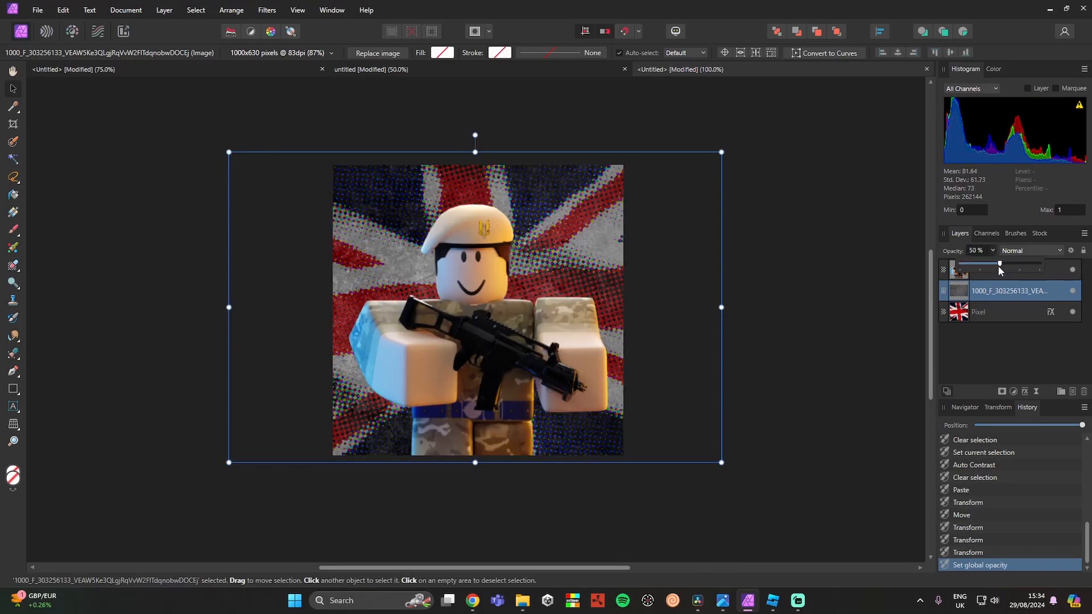
left_click(846, 298)
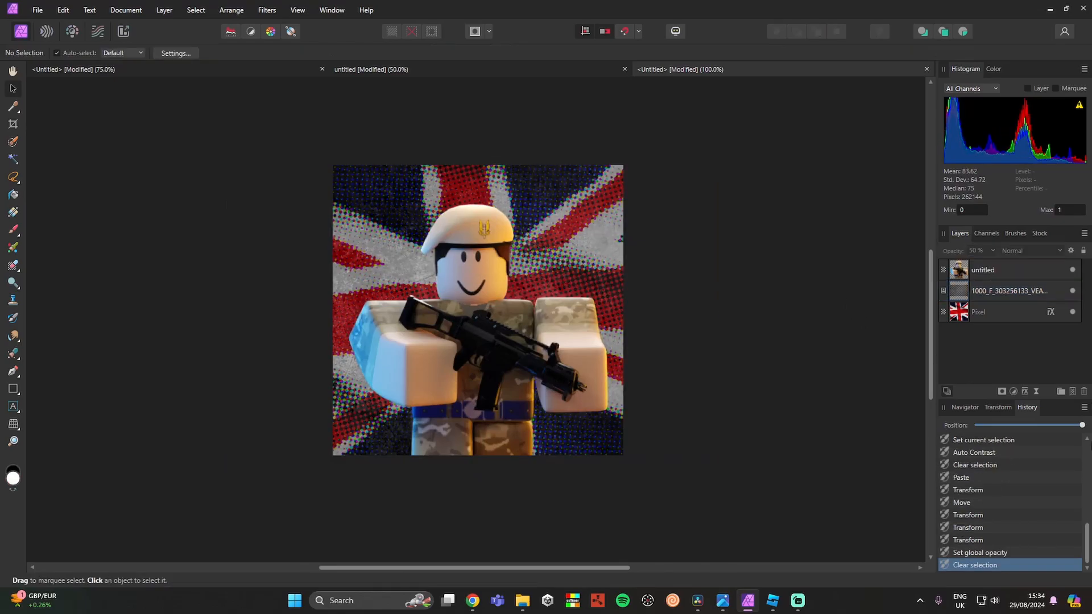
- Add a Color Overlay layer effect to the character and set its blend mode to Difference
left_click(466, 340)
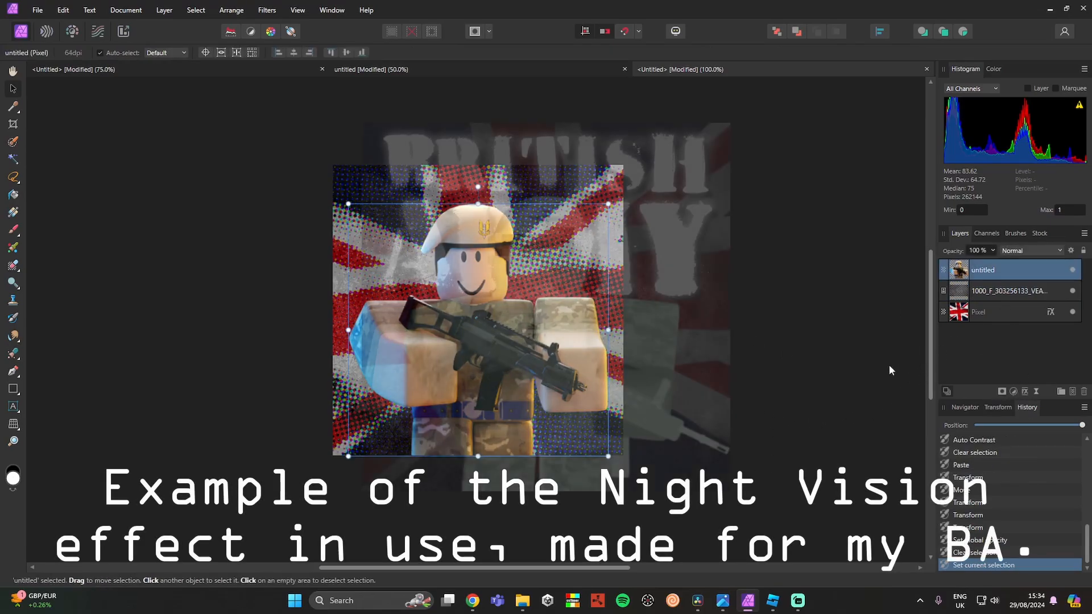
left_click(1025, 392)
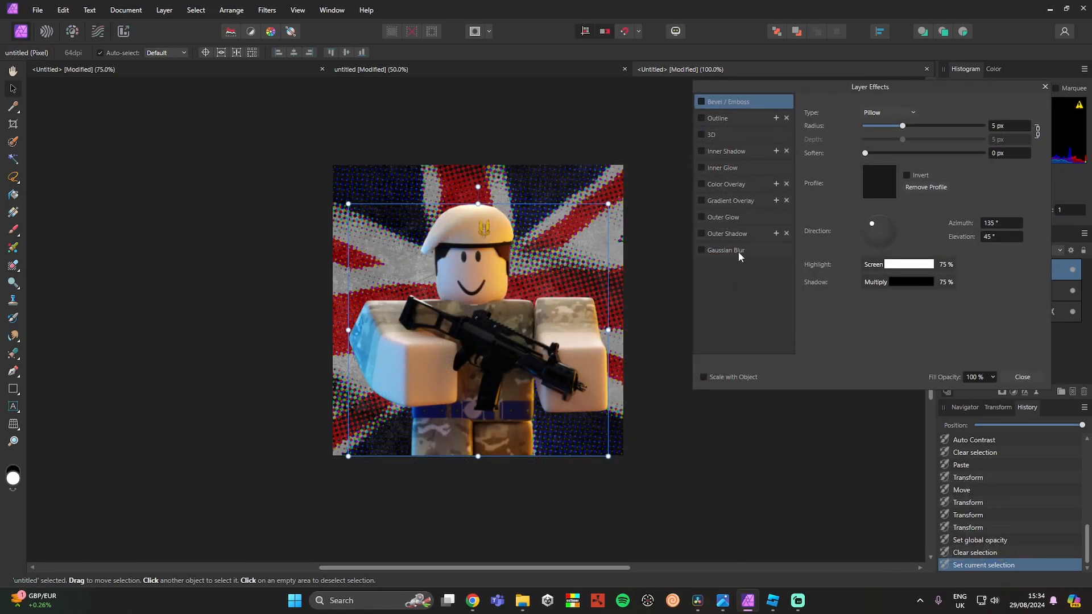
left_click(746, 185)
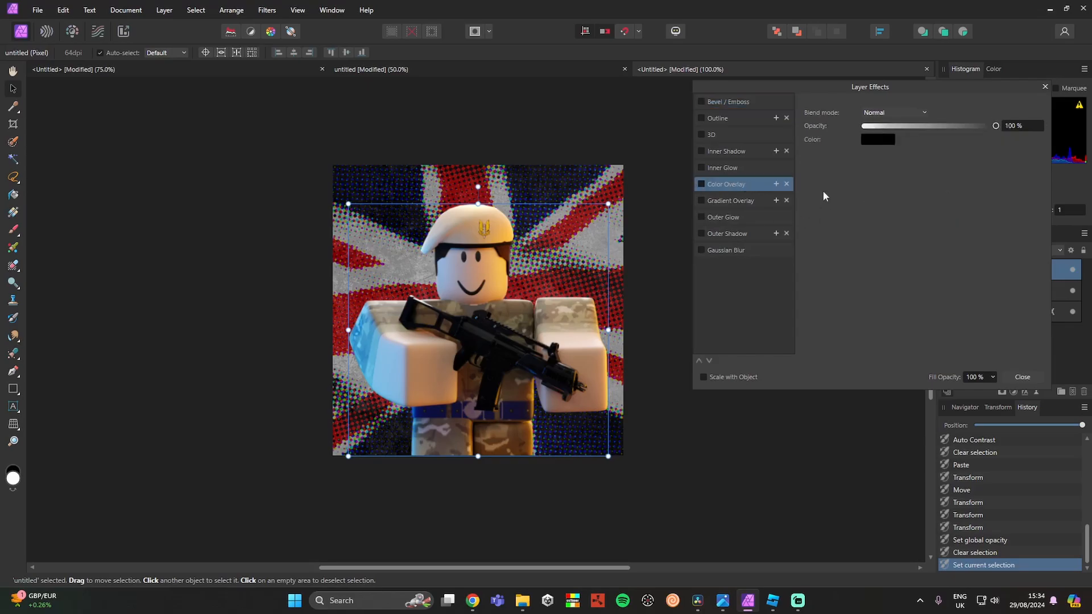
left_click(702, 185)
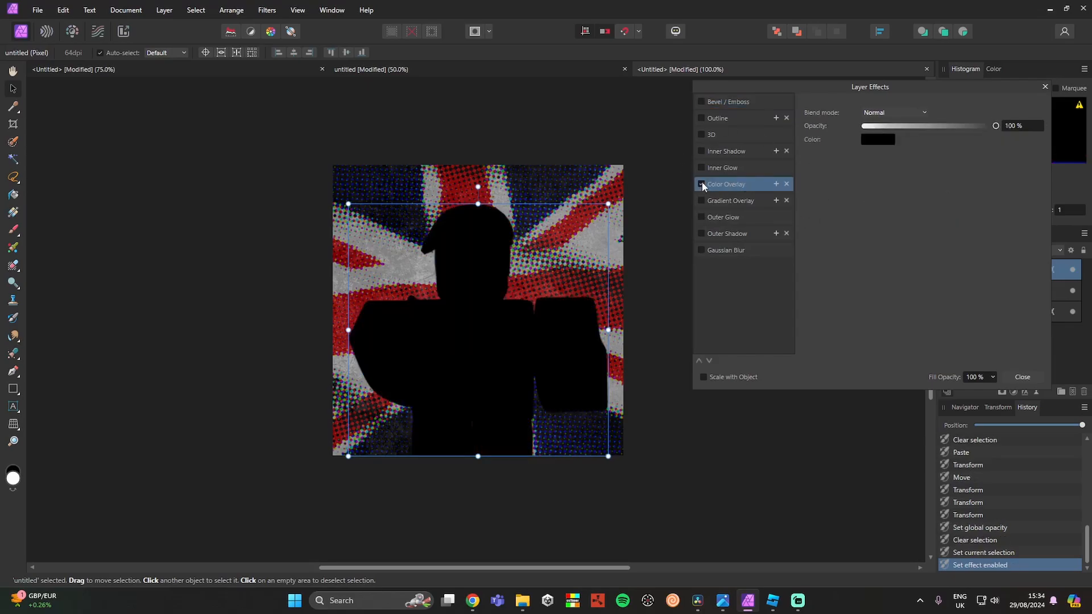
left_click(875, 113)
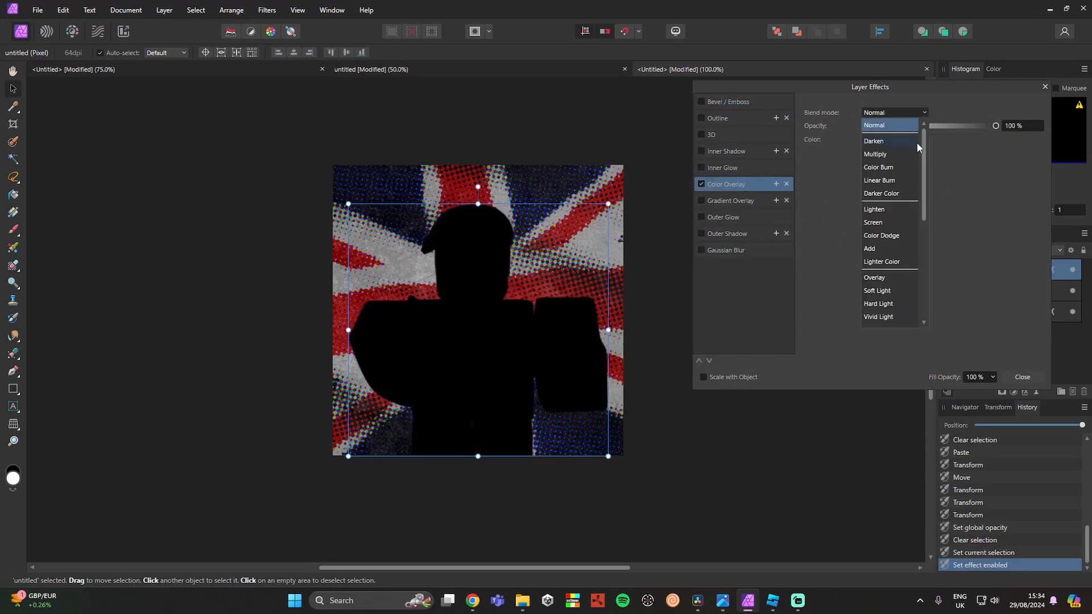
scroll(923, 158, "down", 5)
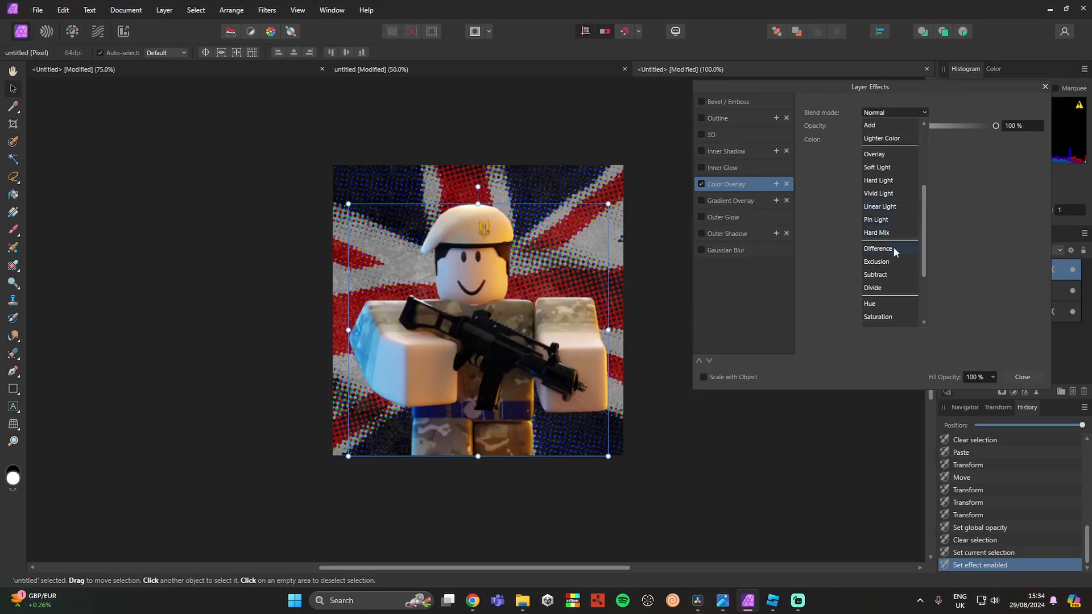
left_click(893, 247)
- Set the character's Color Overlay to light blue, keep the Difference blend mode, and close the layer effects
left_click(874, 140)
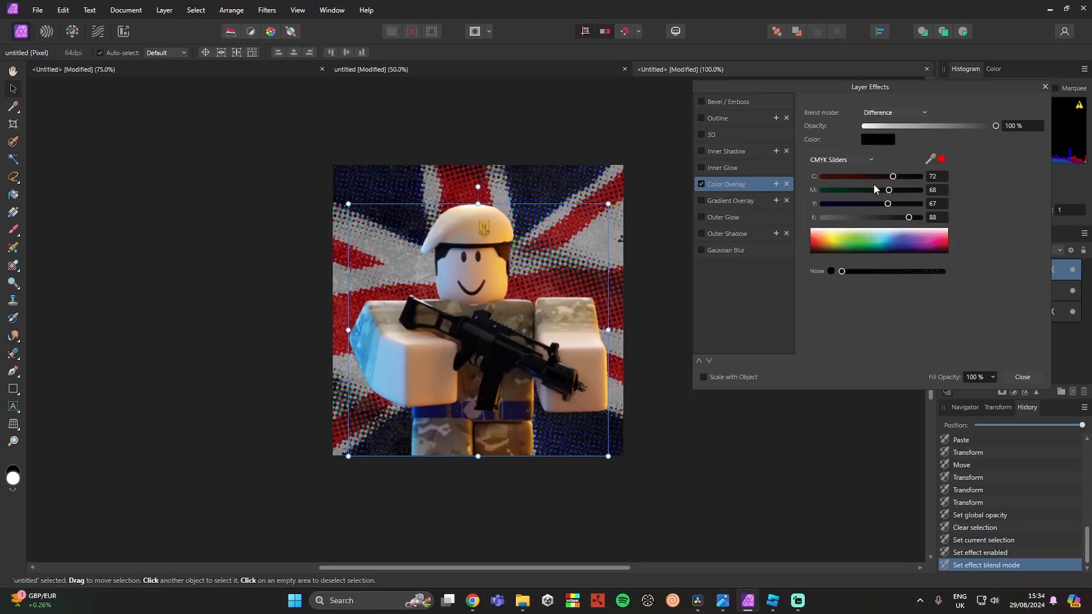
mouse_move(892, 235)
left_mouse_down()
mouse_move(862, 237)
mouse_move(866, 248)
mouse_move(917, 234)
mouse_move(853, 242)
mouse_move(887, 239)
left_mouse_up()
left_click(893, 112)
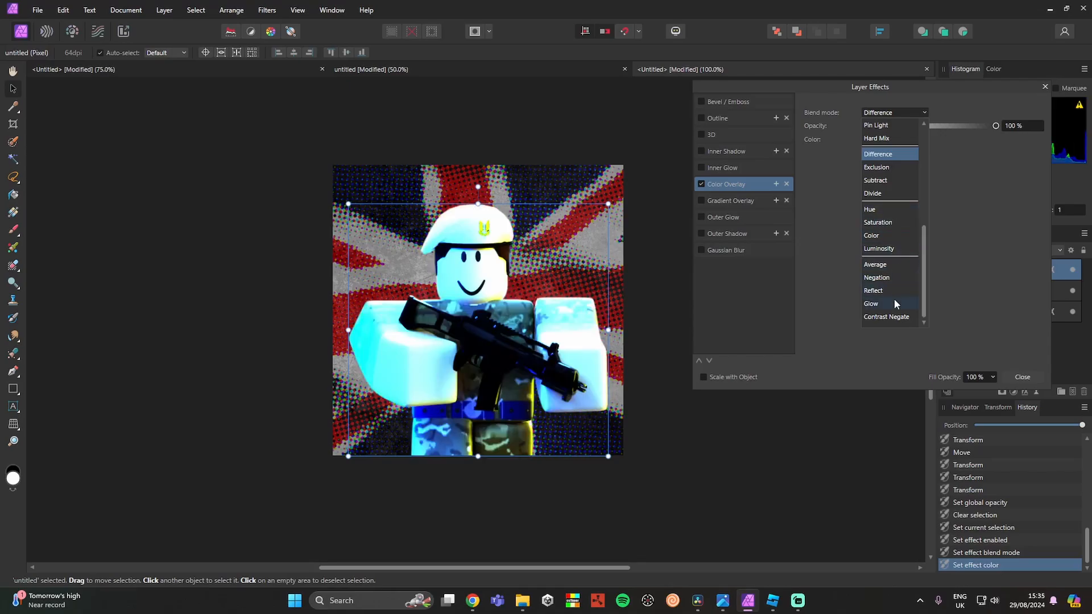
left_click(966, 286)
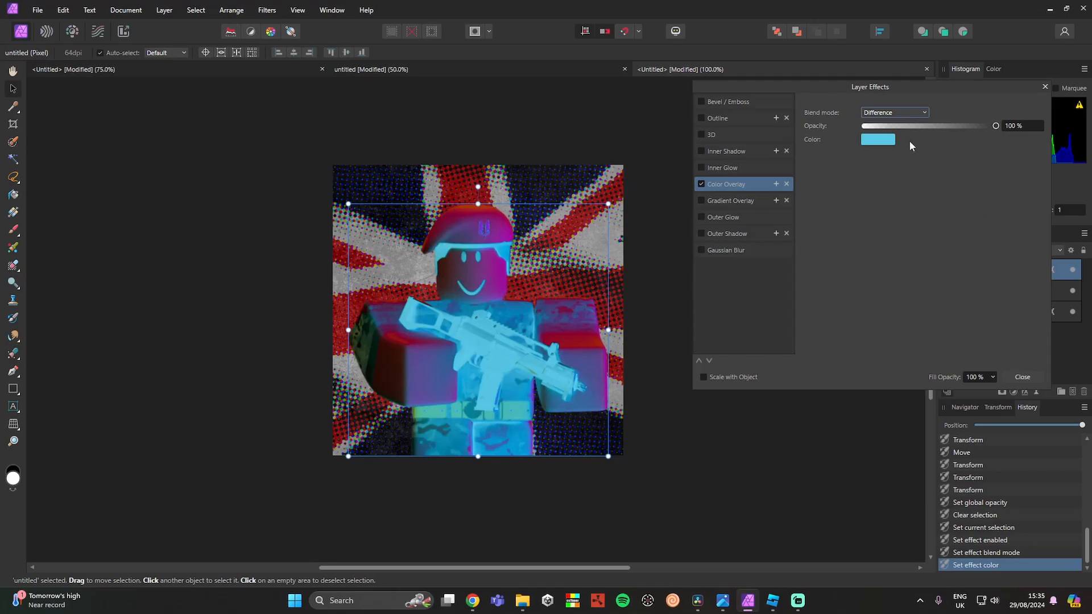
left_click(1022, 377)
left_click(809, 342)
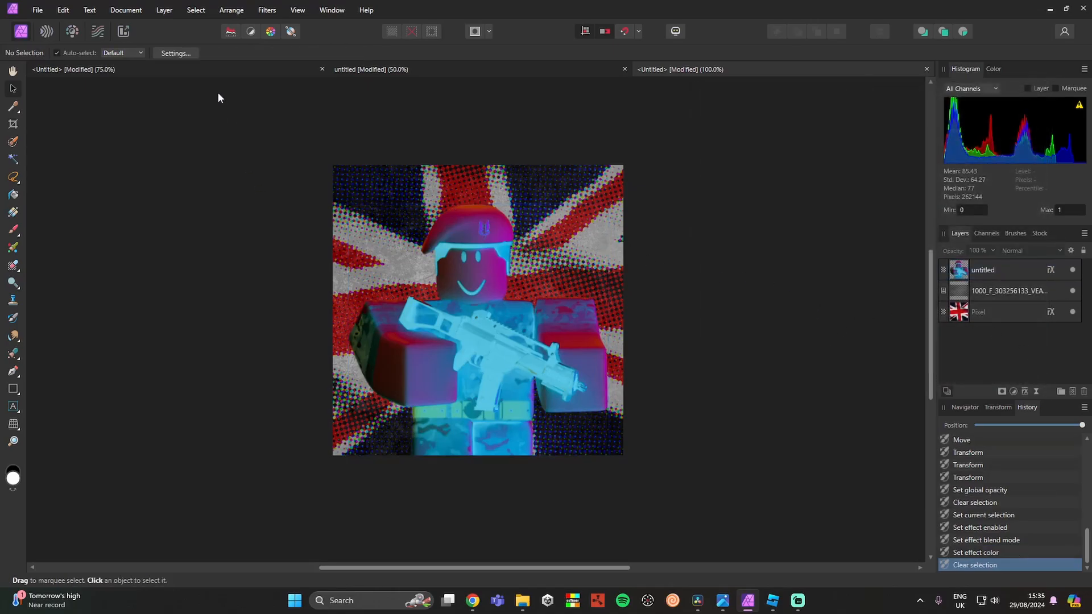
- Add the artistic text "BRITISH" in Arial at about 150.8 pt across the upper part of the canvas
left_click(16, 410)
left_click_drag(337, 190, 401, 245)
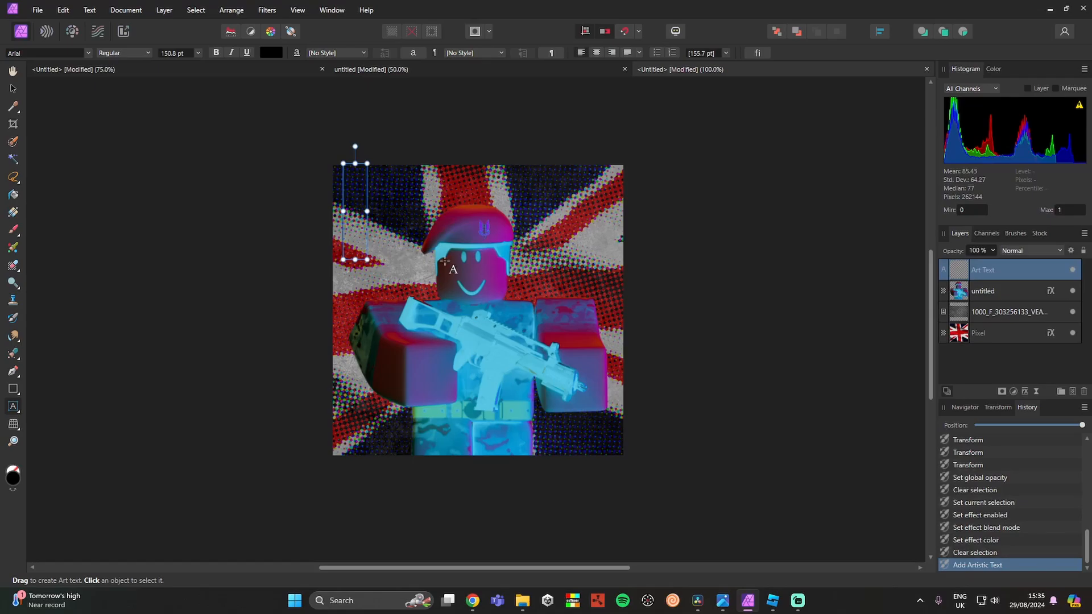
type("BRITISH")
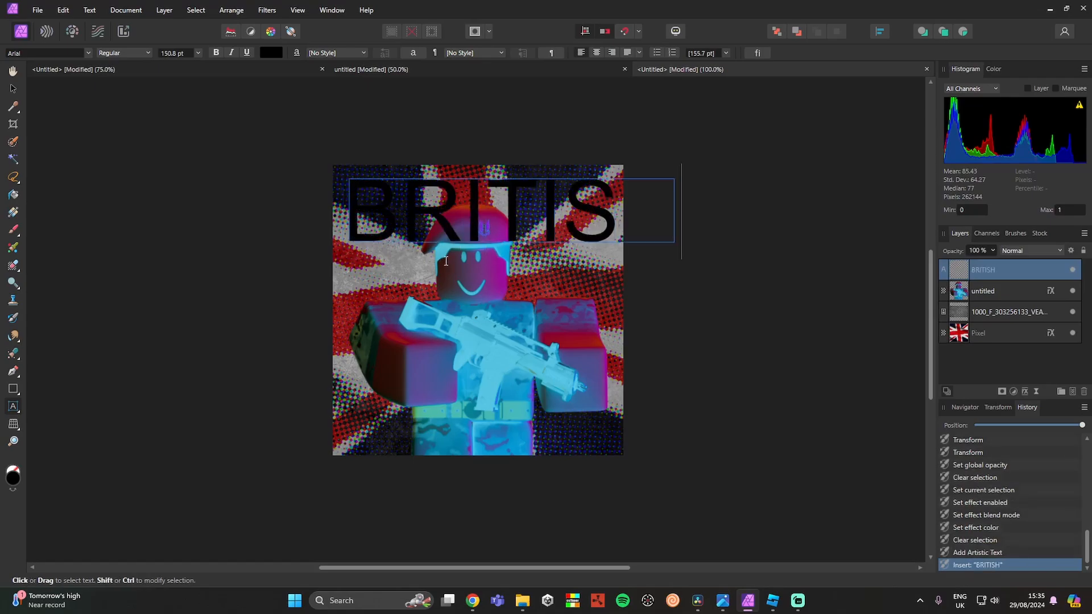
left_click(12, 89)
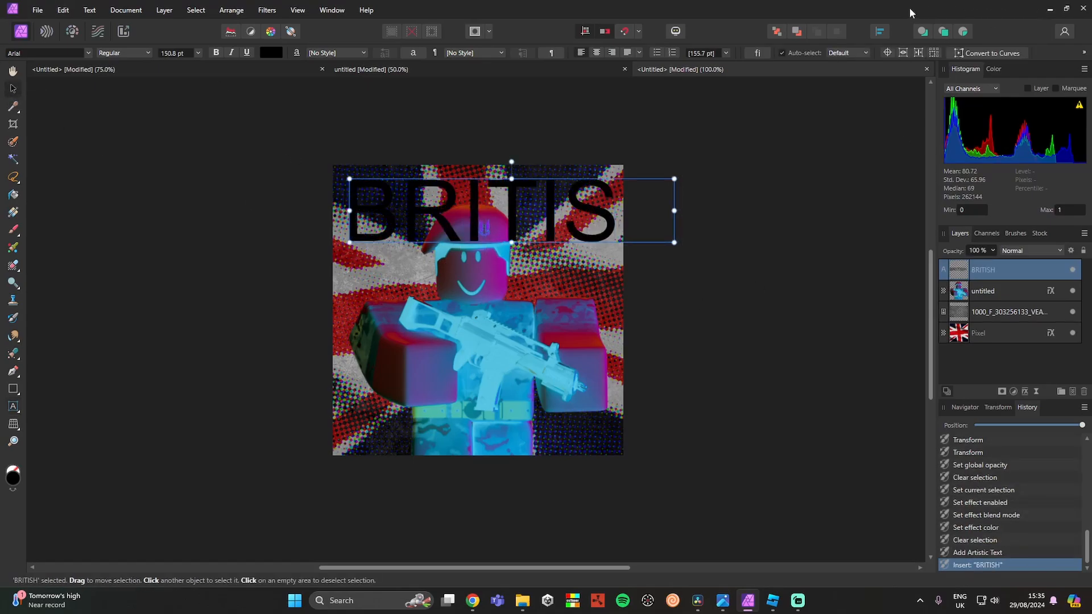
- Centre the BRITISH text horizontally on the canvas and scale it down to about 118.6 pt
left_click(880, 31)
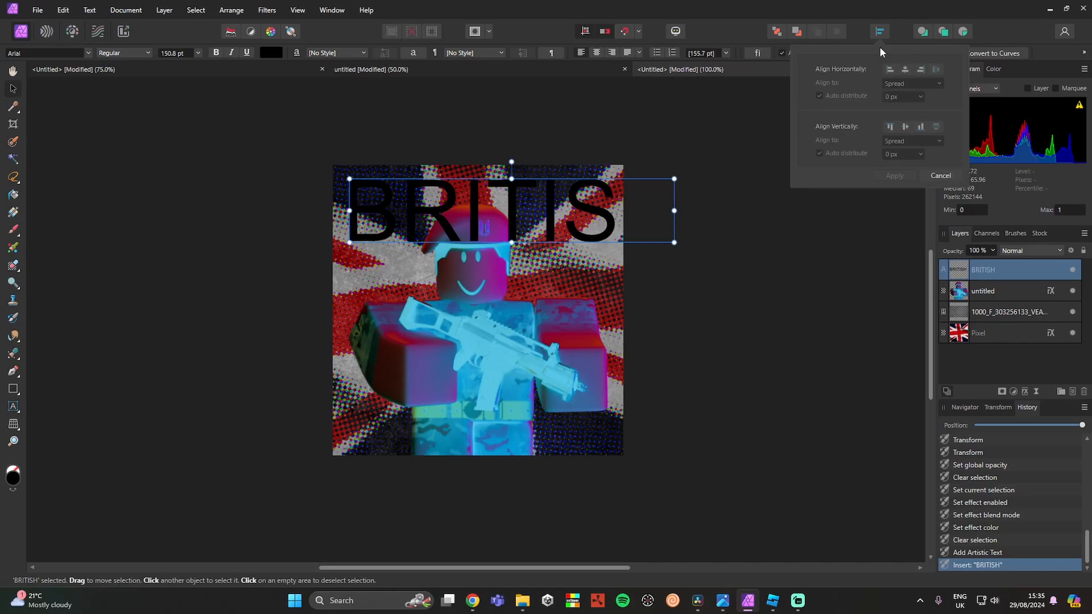
left_click(905, 69)
left_click(872, 243)
left_click(571, 216)
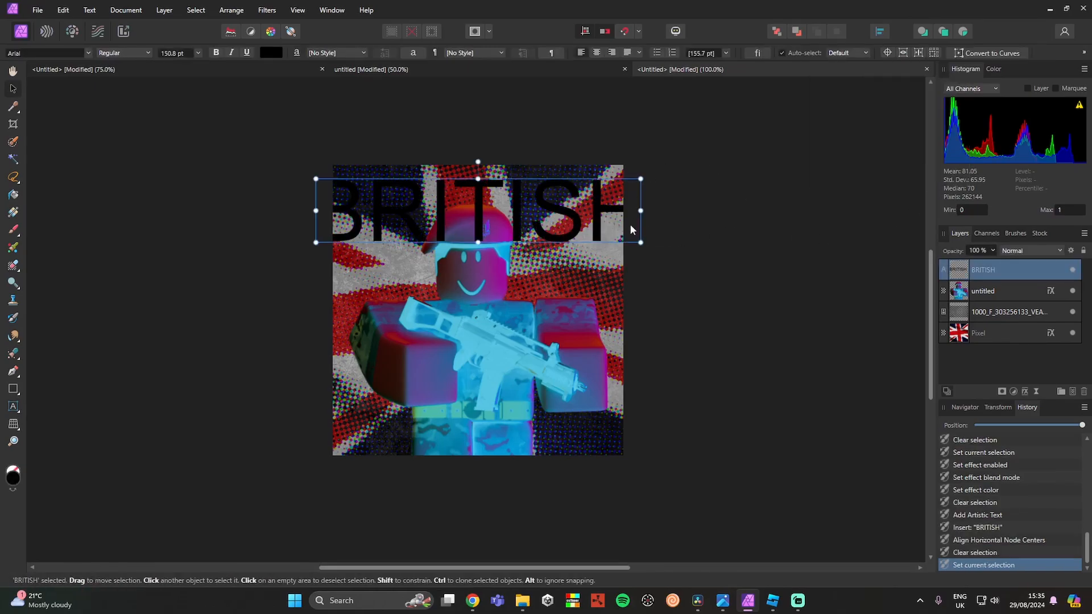
left_click_drag(638, 176, 607, 186)
- Move the BRITISH layer behind the character and place a horizontally centred copy of the text directly below the original
left_click_drag(964, 270, 970, 300)
key("ctrl+c")
key("ctrl+v")
left_click_drag(578, 211, 577, 267)
left_click(880, 31)
left_click(906, 68)
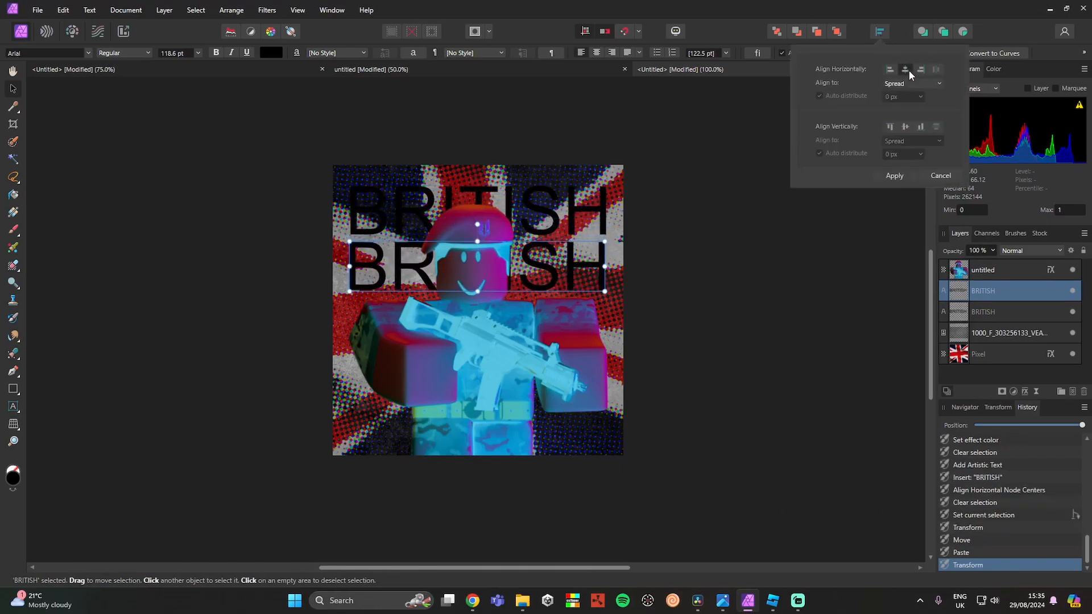
- Replace the wording of the lower BRITISH copy with "ARMY"
double_click(599, 267)
type("ARMY")
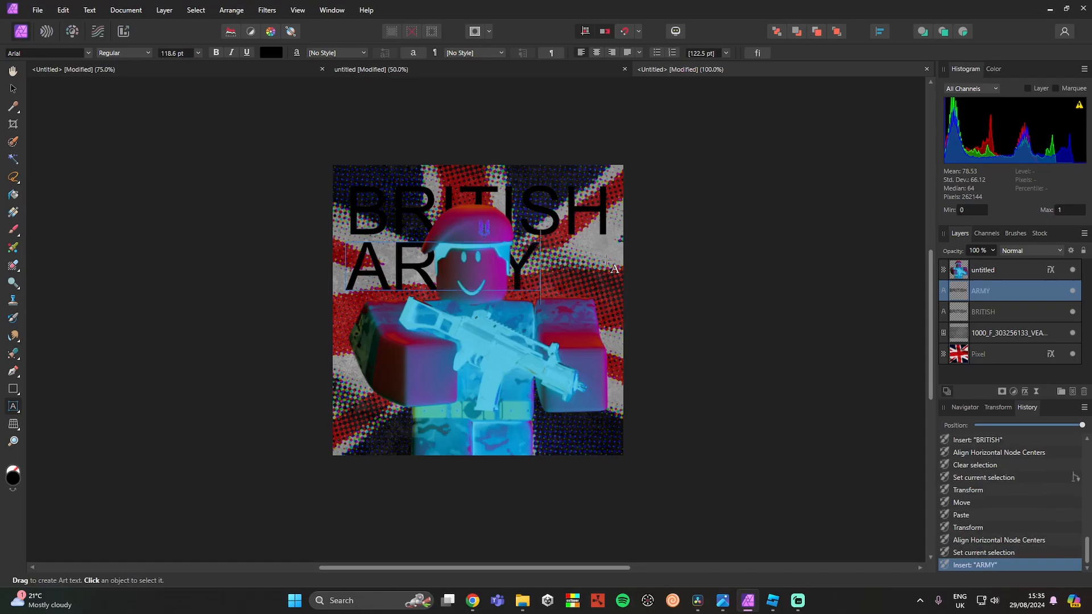
key("Escape")
left_click(13, 90)
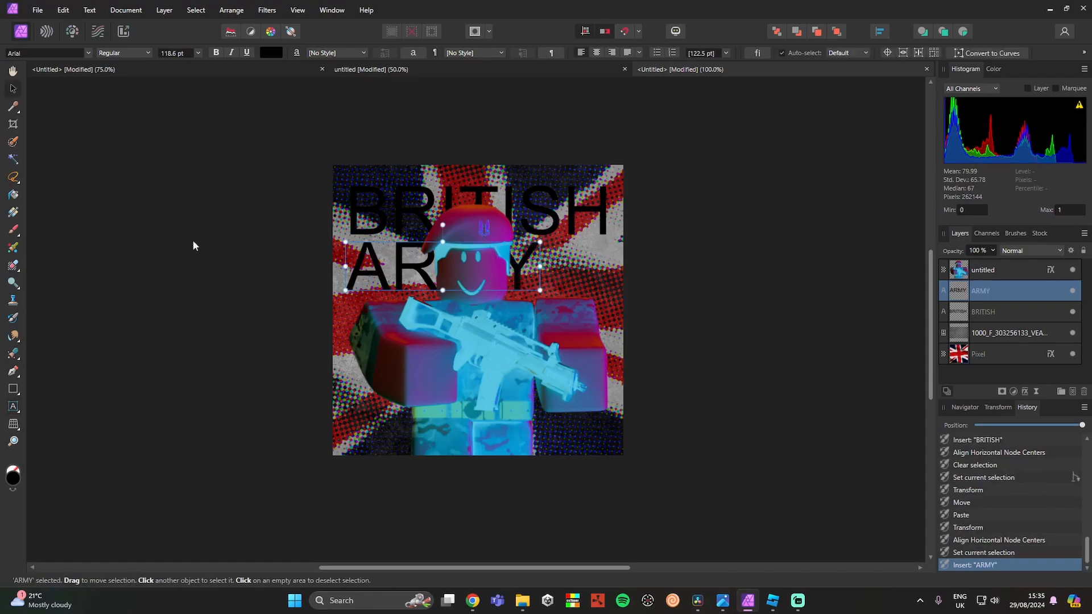
- Centre the ARMY text horizontally and enlarge it to about 156.1 pt, roughly as wide as BRITISH
left_click(389, 270)
left_click(879, 33)
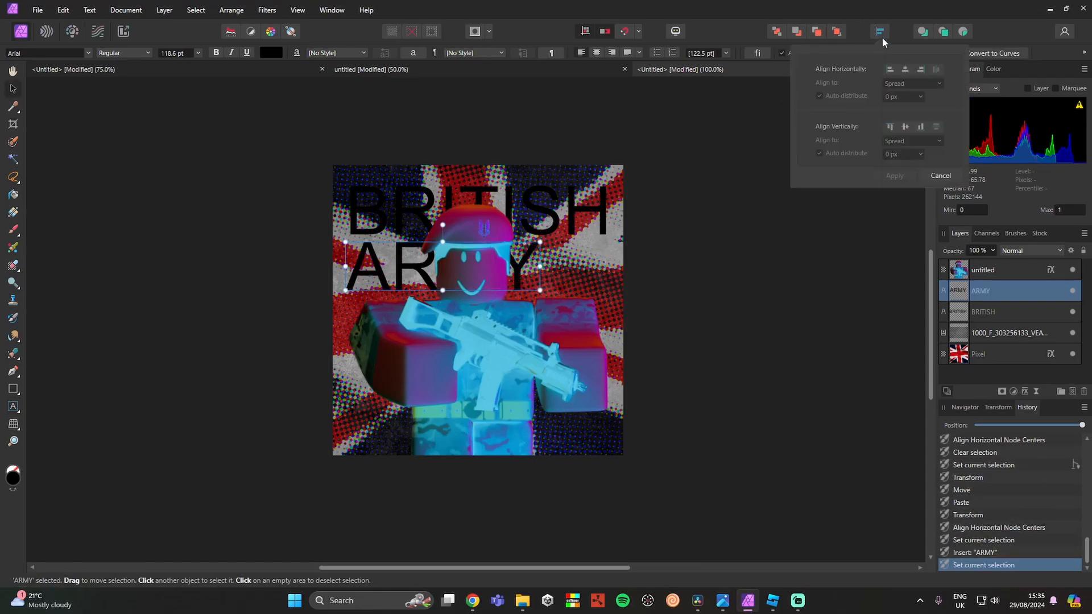
left_click(909, 71)
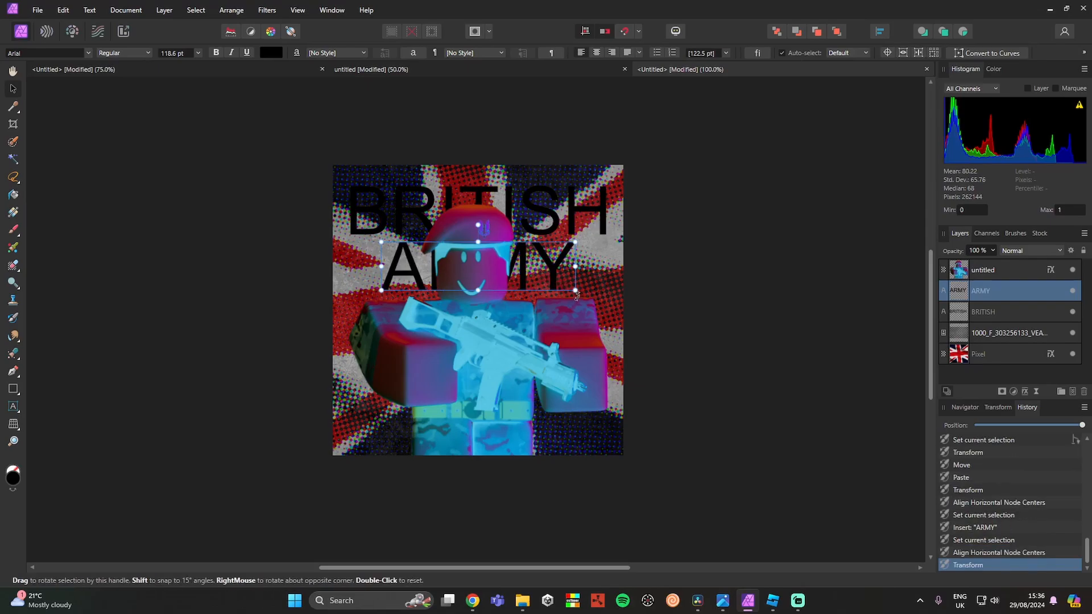
left_click_drag(575, 290, 606, 298)
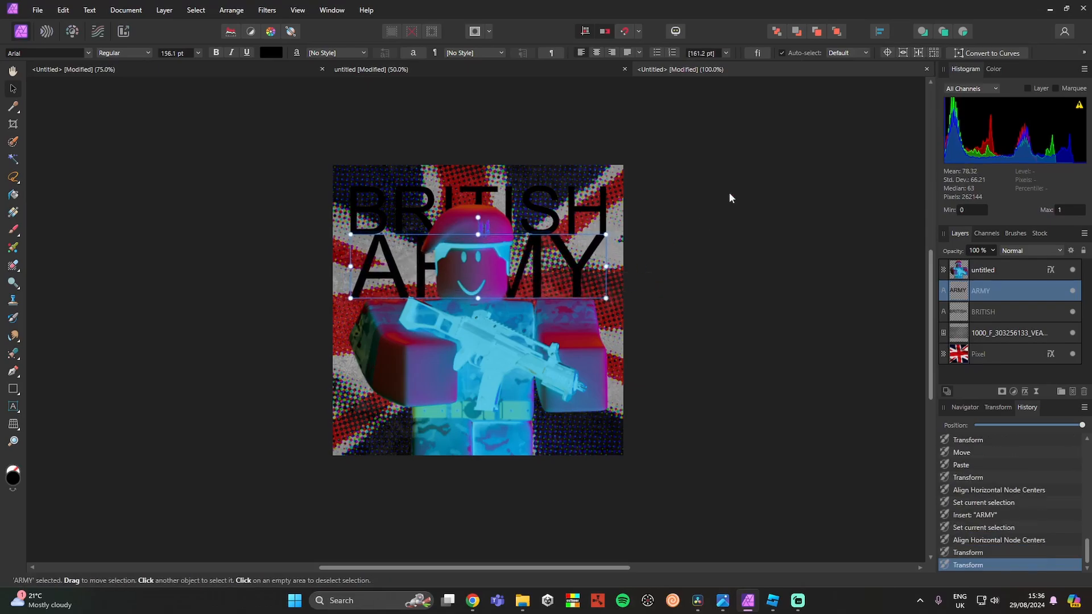
- Nudge the ARMY text down clear of BRITISH and deselect it
key("Down")
key("Down")
key("Down")
key("Down")
key("Down")
key("Down")
key("Down")
key("Down")
key("Down")
key("Down")
key("Down")
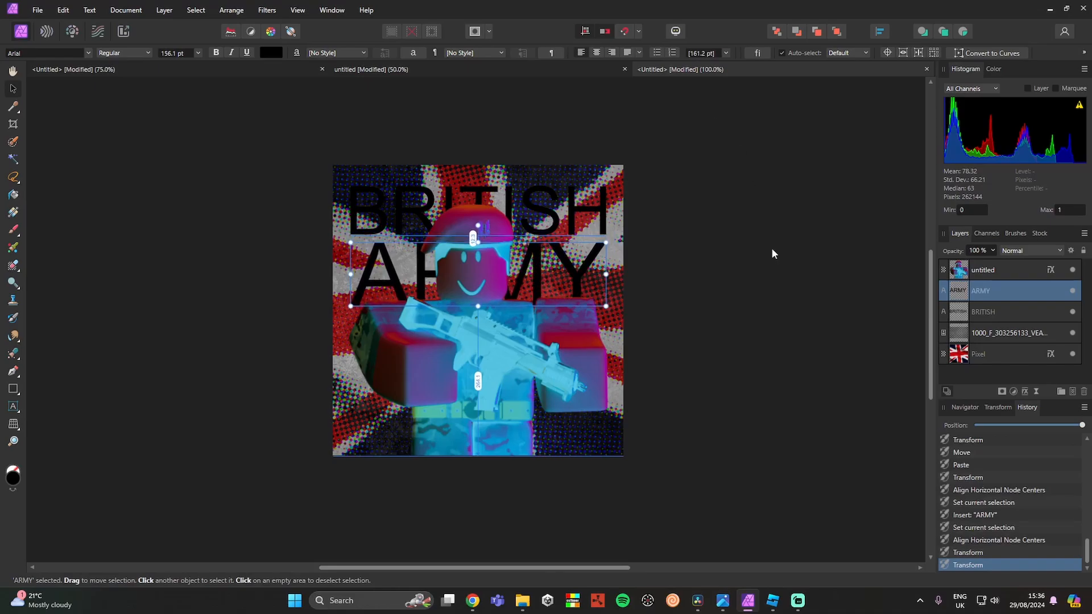
key("ctrl+d")
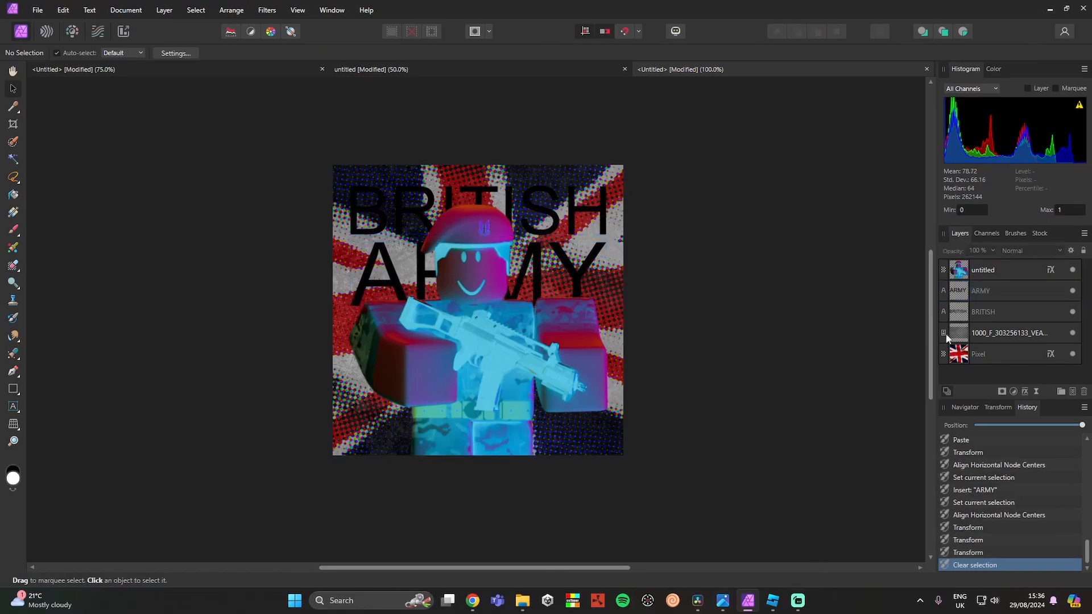
- Change the font of both the BRITISH and ARMY texts to HVD Peace
left_click(1000, 311)
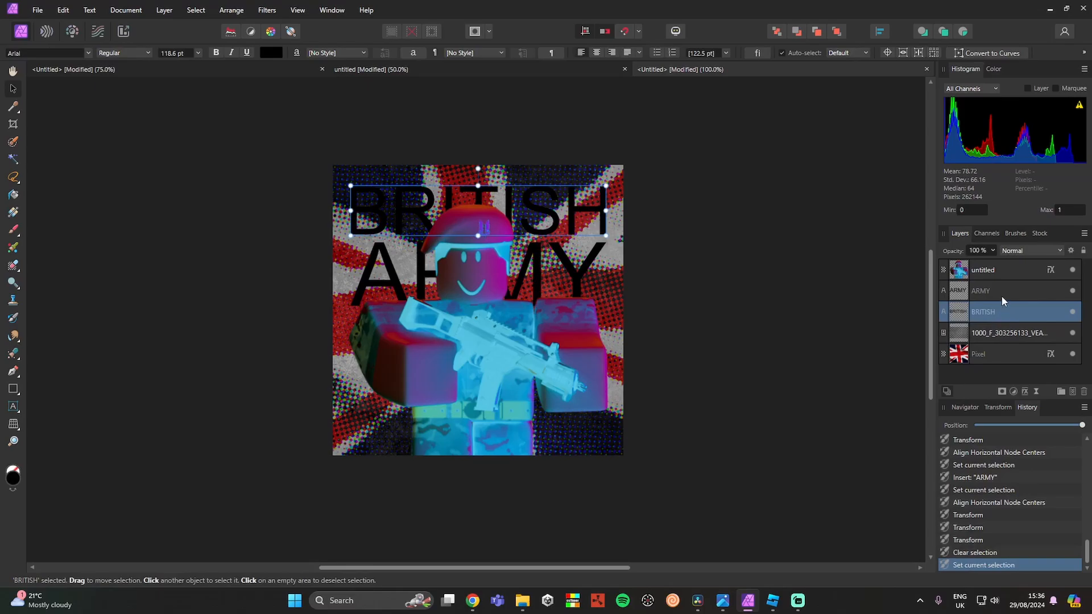
left_click(1001, 296, "shift")
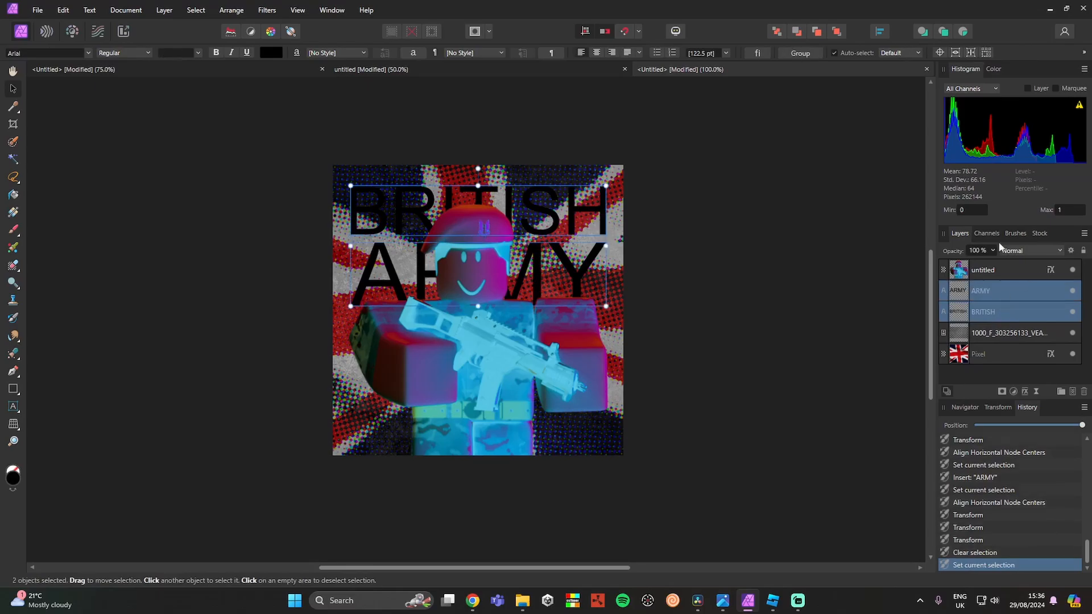
left_click(86, 55)
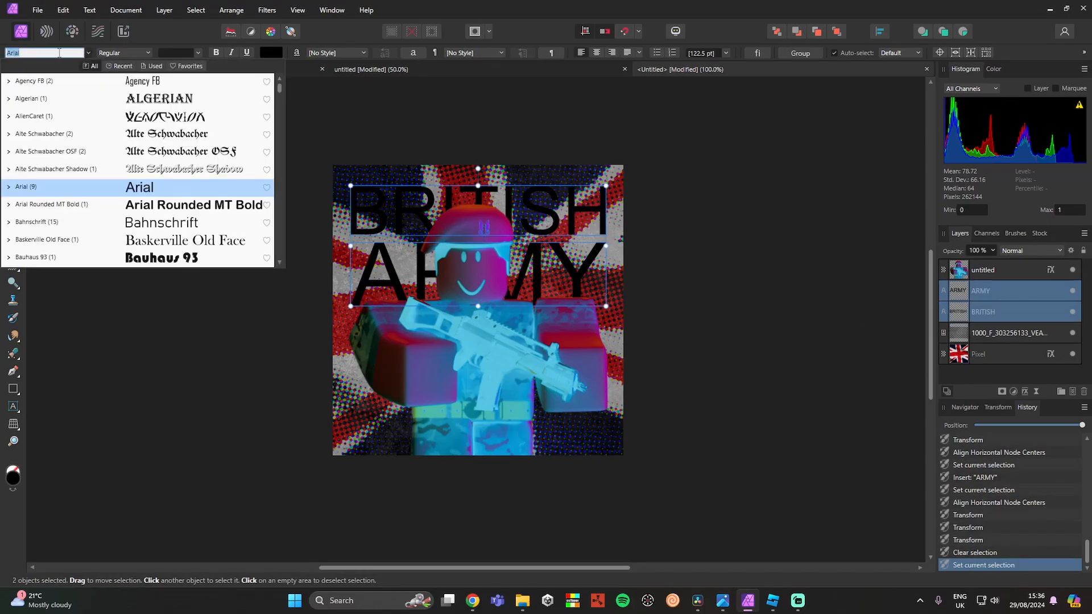
type("hvd")
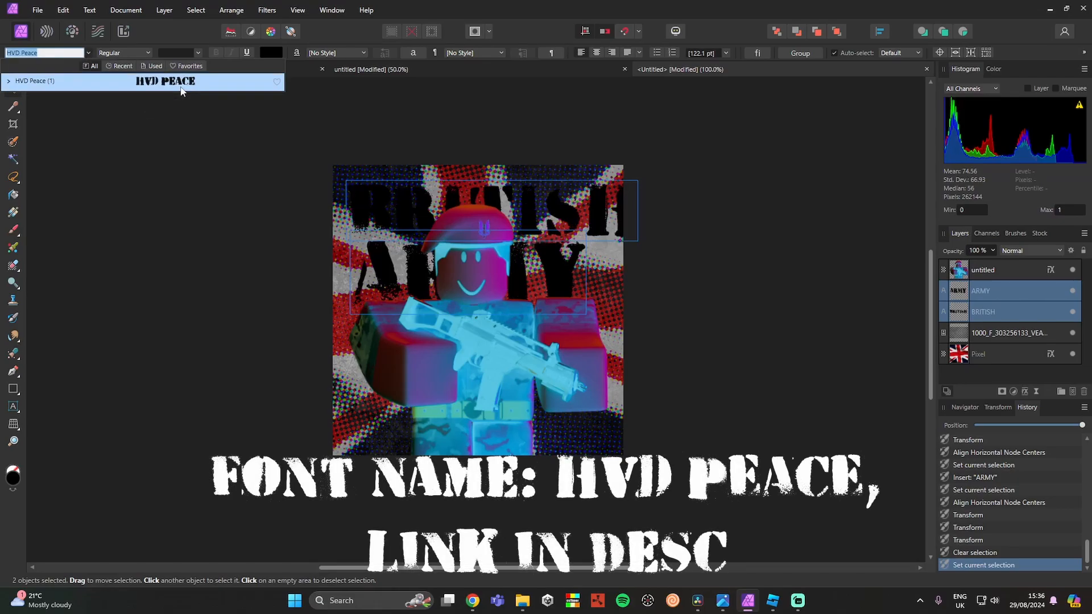
left_click(181, 85)
left_click(318, 231)
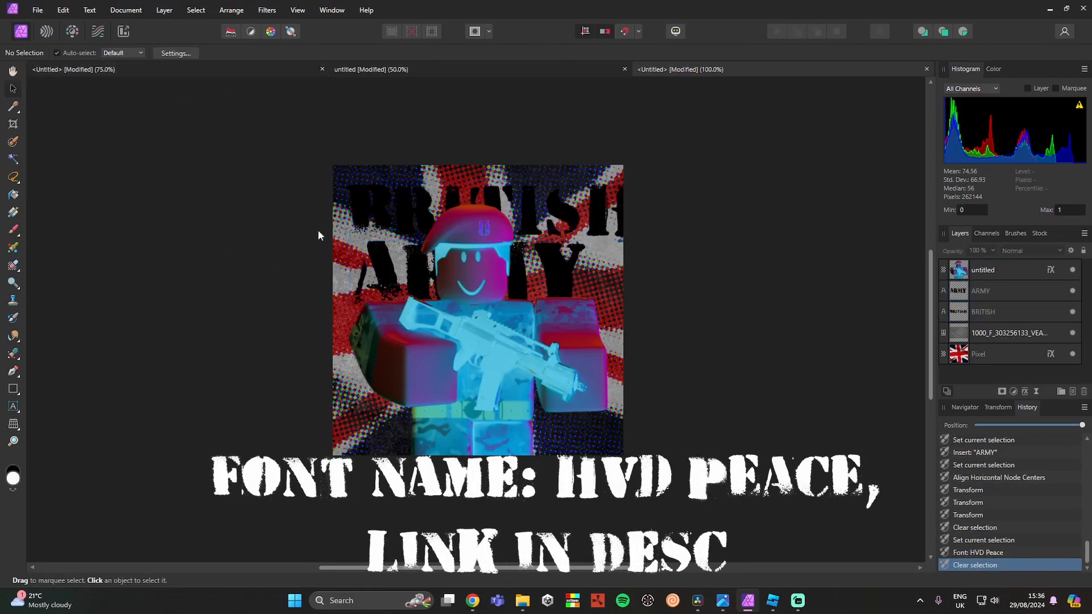
- Centre the restyled BRITISH text horizontally on the canvas
left_click(524, 209)
left_click(880, 31)
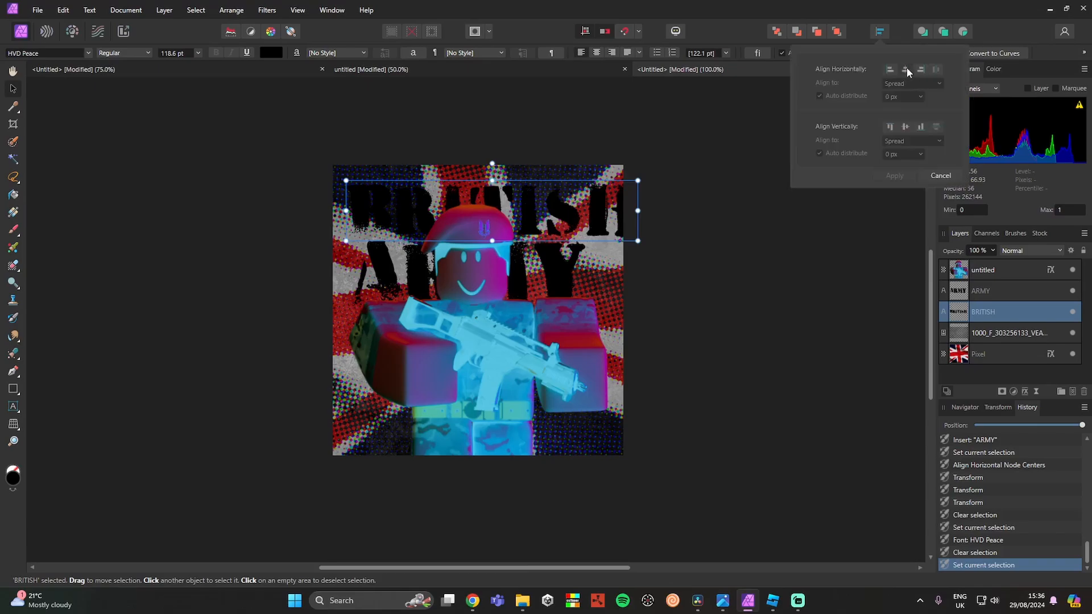
left_click(906, 69)
left_click(850, 250)
left_click(558, 264)
left_click(602, 200)
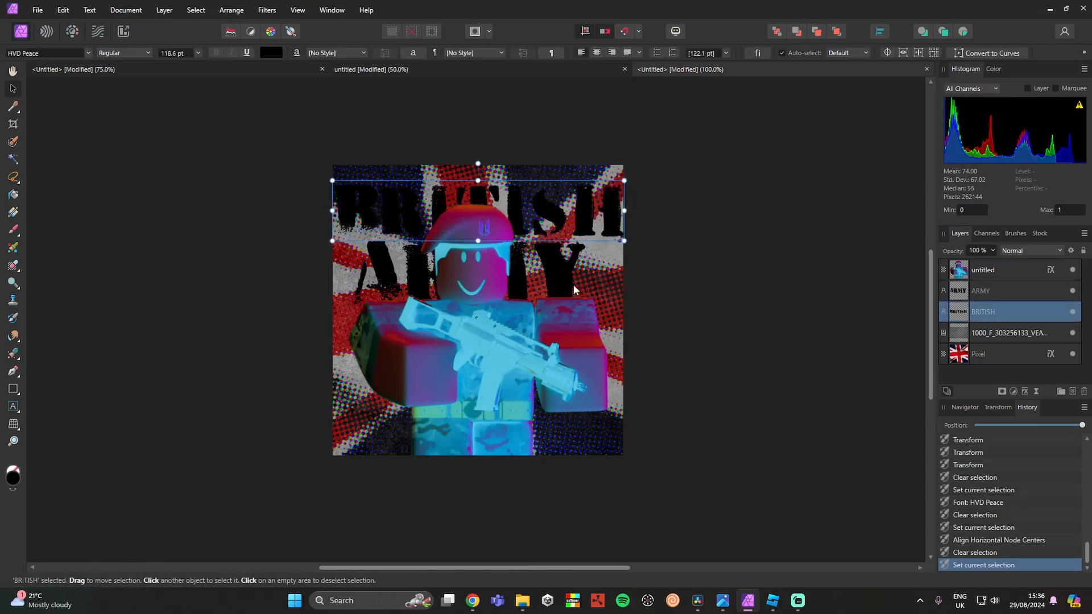
- Centre the ARMY text horizontally and scale BRITISH down to about 110.3 pt to fit inside the canvas edges
left_click(573, 288)
left_click(880, 31)
left_click(906, 69)
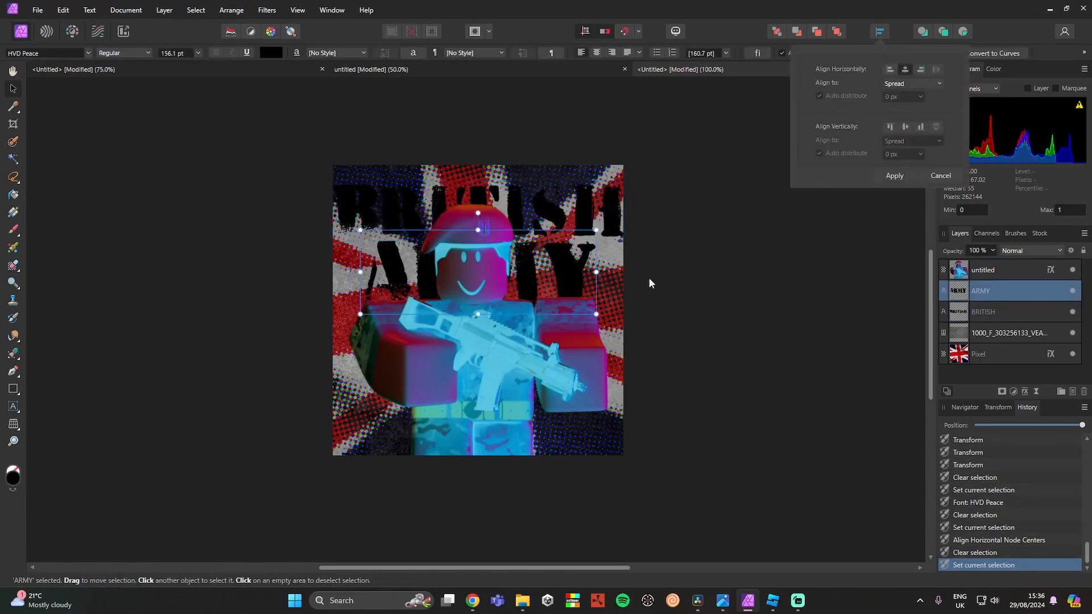
left_click(650, 278)
left_click(575, 268)
left_click(606, 214)
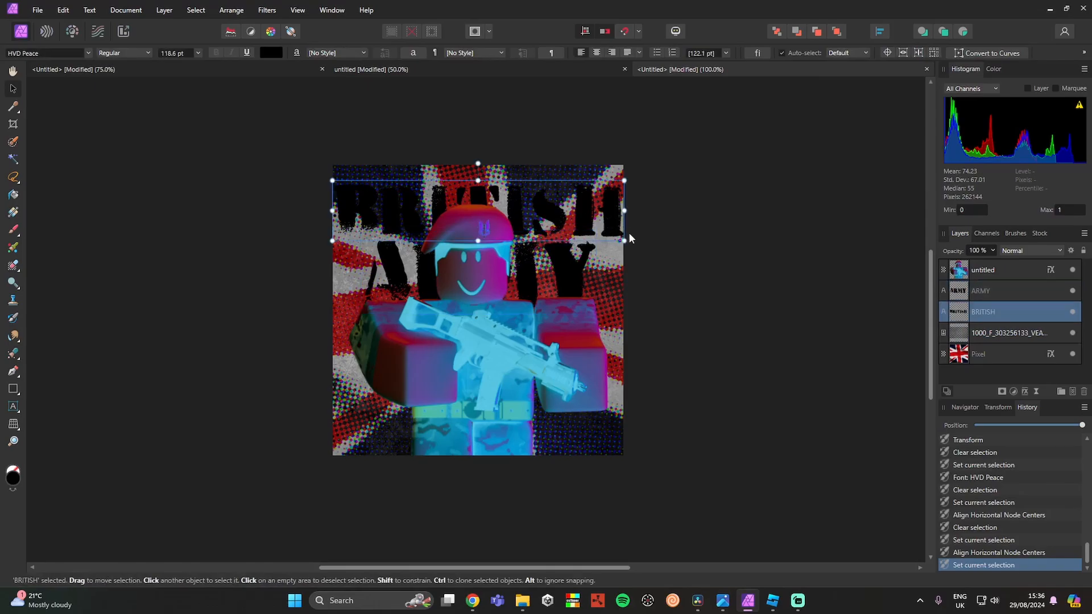
left_click_drag(627, 239, 618, 237)
- Nudge the ARMY text down and enlarge it from its centre to about 183.1 pt, matching the width of BRITISH
left_click(585, 299)
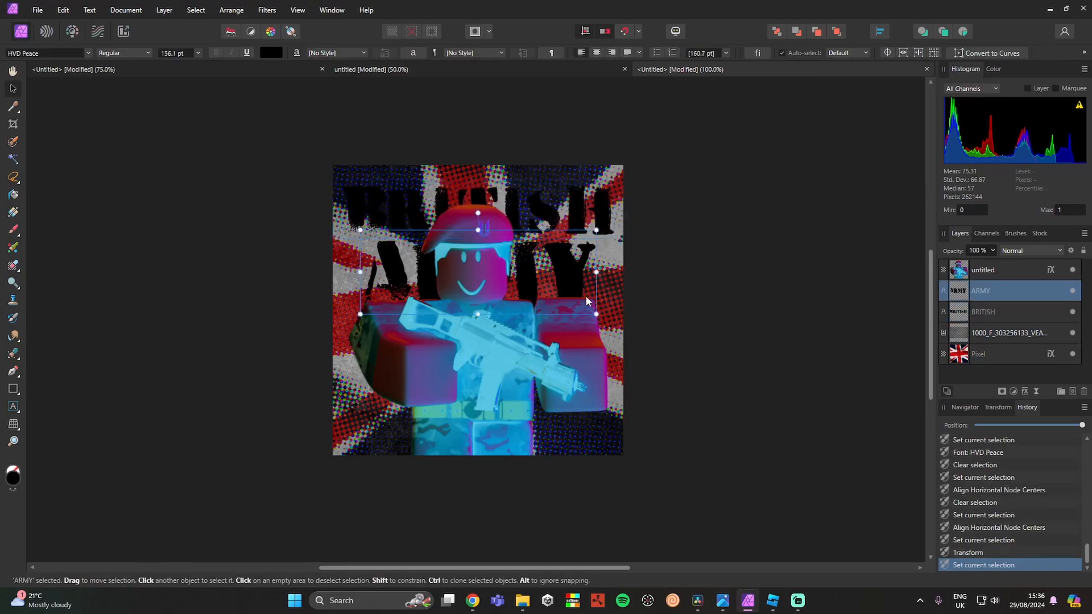
key("Down")
key("Down")
key("Down")
key("Down")
key("Down")
key("Down")
key("Down")
key("Down")
key("Down")
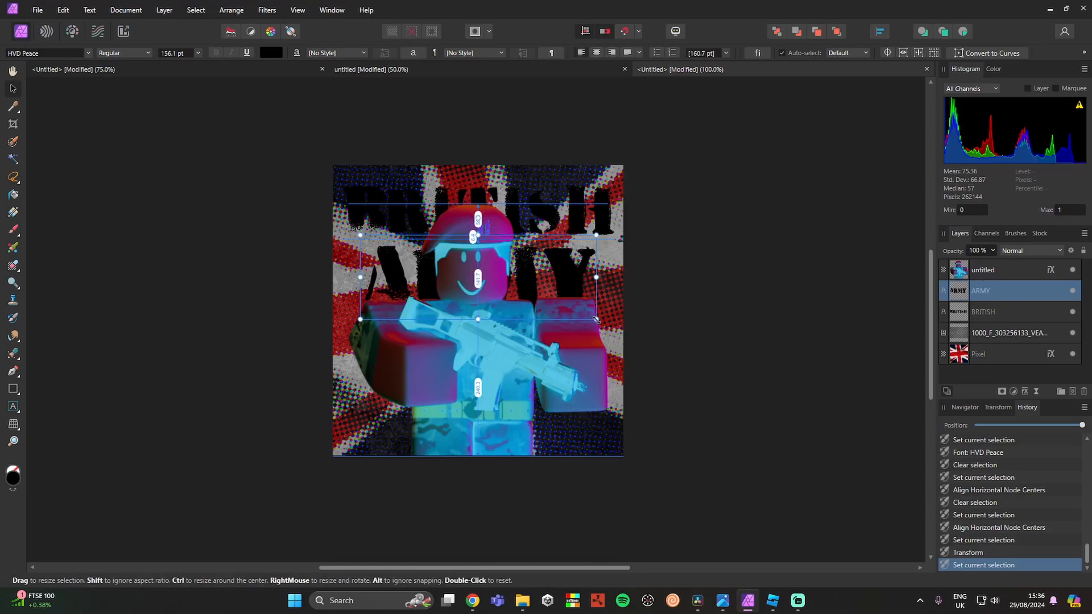
left_click_drag(596, 319, 618, 327)
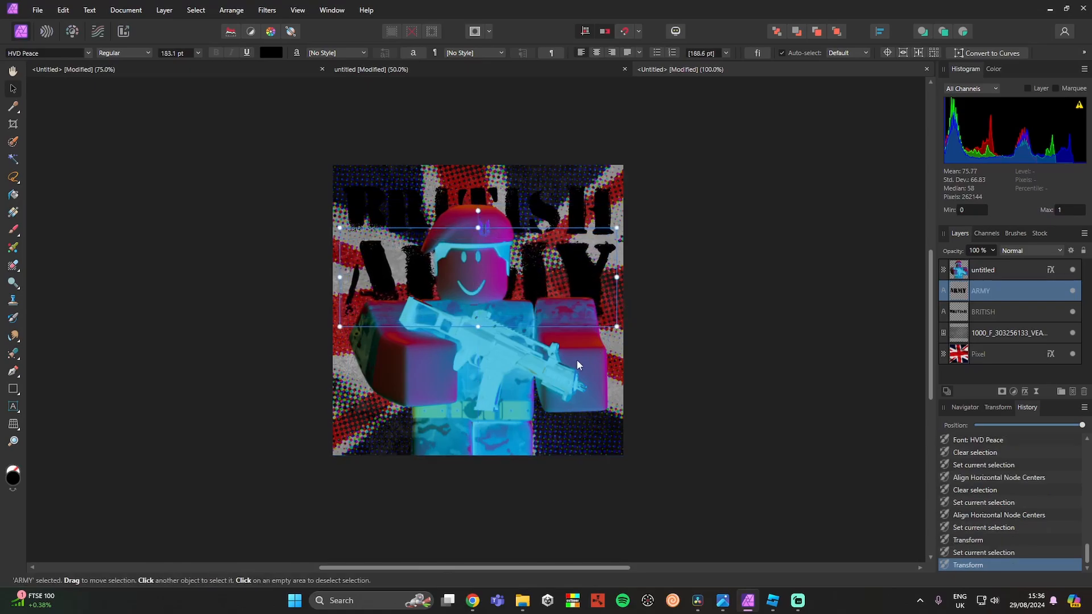
- Scale the character down and nudge it right and down so that more of the title text is uncovered
left_click(577, 361)
left_click_drag(604, 207, 587, 225)
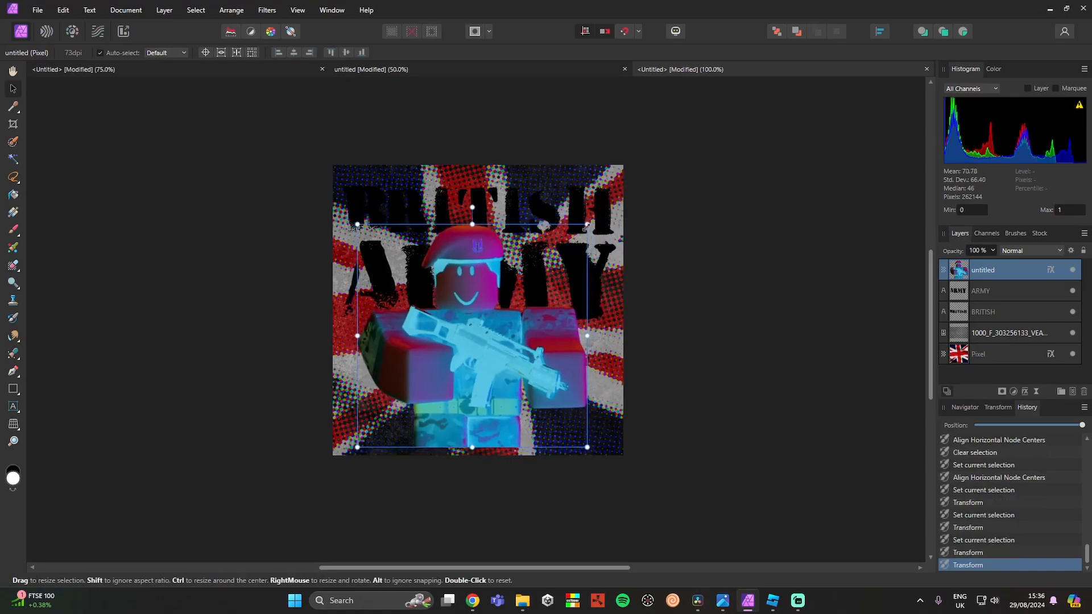
key("Right")
key("Right")
key("Right")
key("Right")
key("Right")
key("Right")
key("Right")
key("Right")
key("Right")
key("Right")
key("Down")
key("Down")
key("Down")
key("Down")
key("Down")
key("Down")
key("Down")
key("Down")
key("Down")
key("Down")
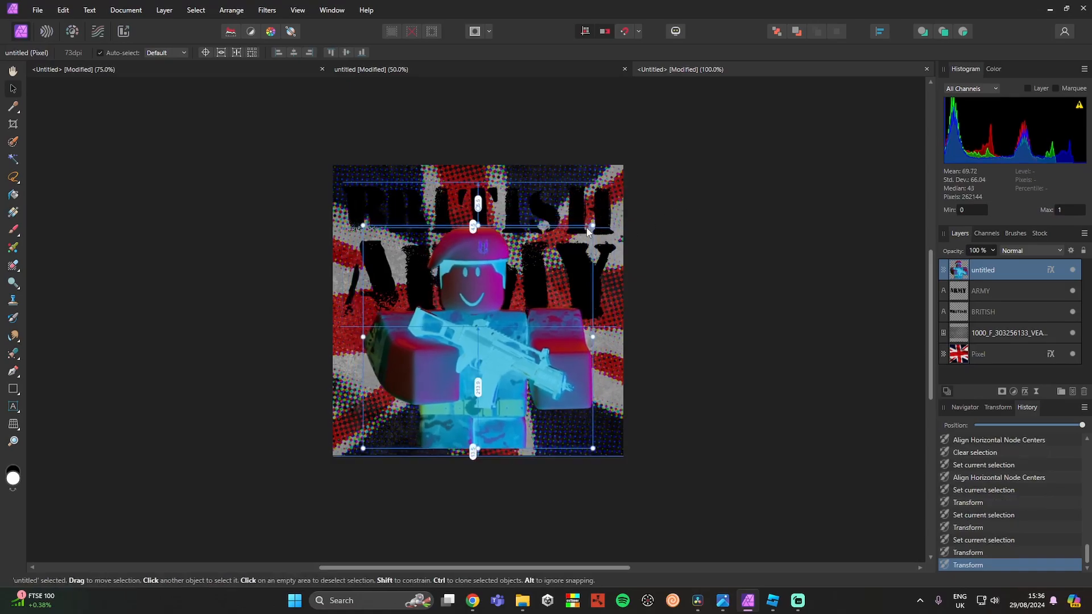
key("Down")
left_click(794, 227)
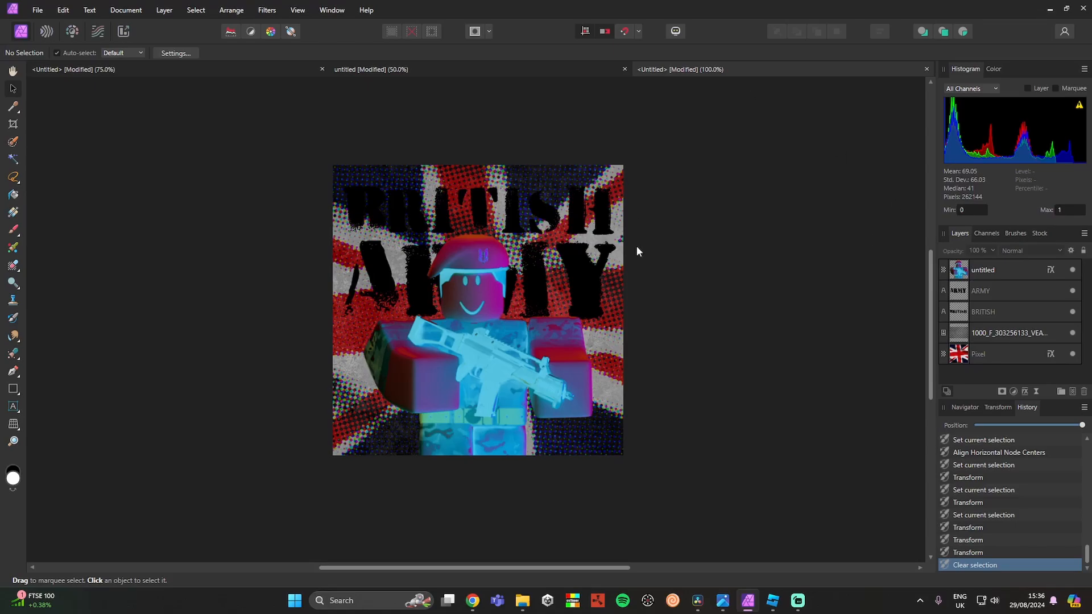
- Enlarge the character slightly and fine-tune its position so its lower edge reaches past the canvas bottom
left_click(548, 361)
left_click_drag(593, 231, 597, 229)
left_click(709, 245)
left_click(515, 382)
key("Down")
key("Down")
key("Left")
key("Left")
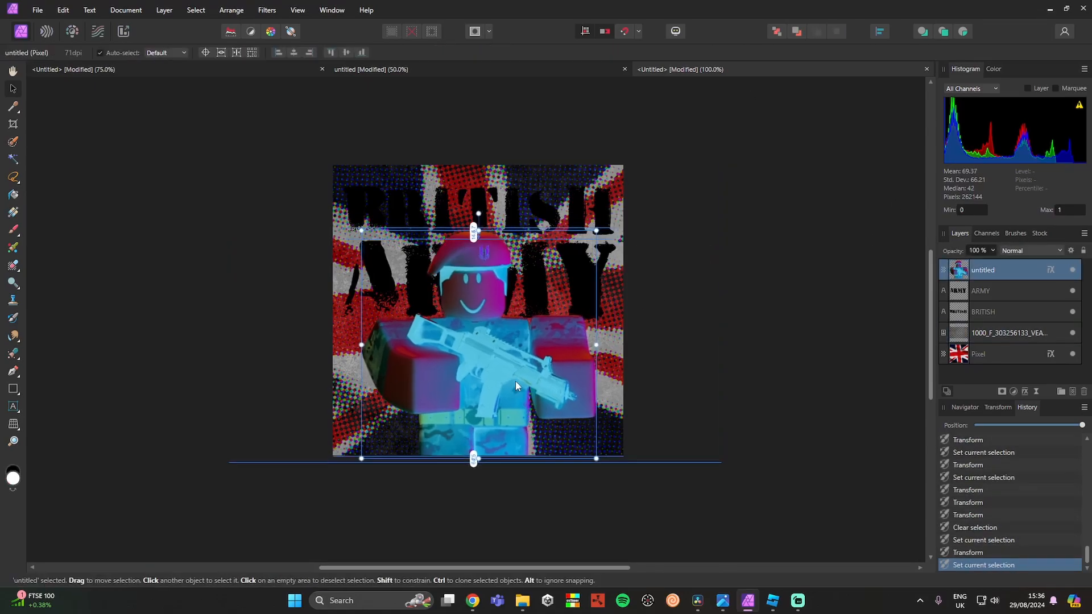
key("Down")
key("Down")
left_click(685, 344)
- Set the fill colour of both the BRITISH and ARMY texts to white
left_click(1019, 314)
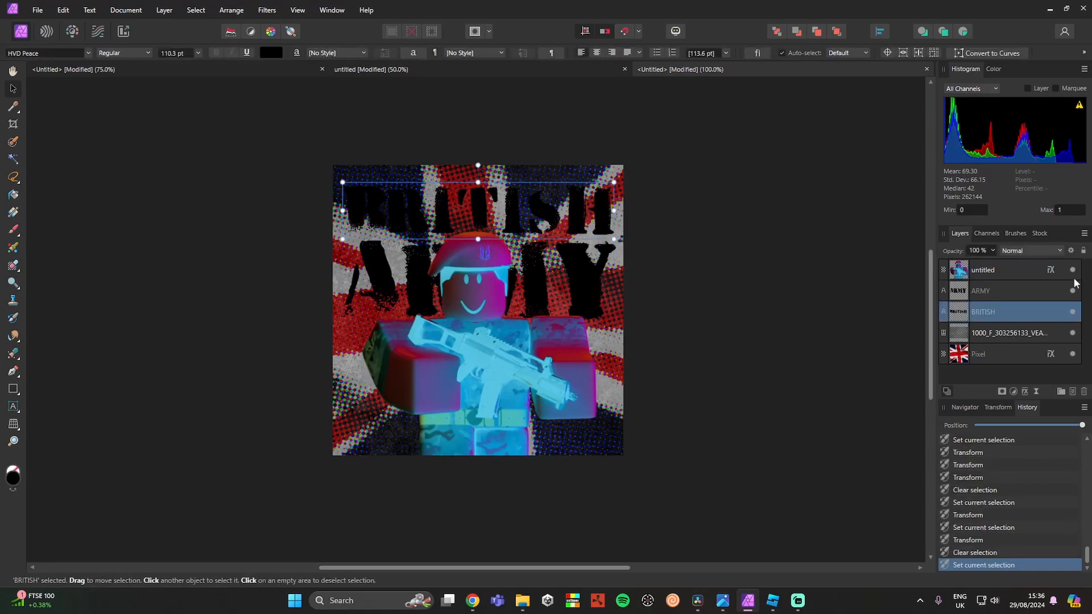
left_click(1016, 289, "shift")
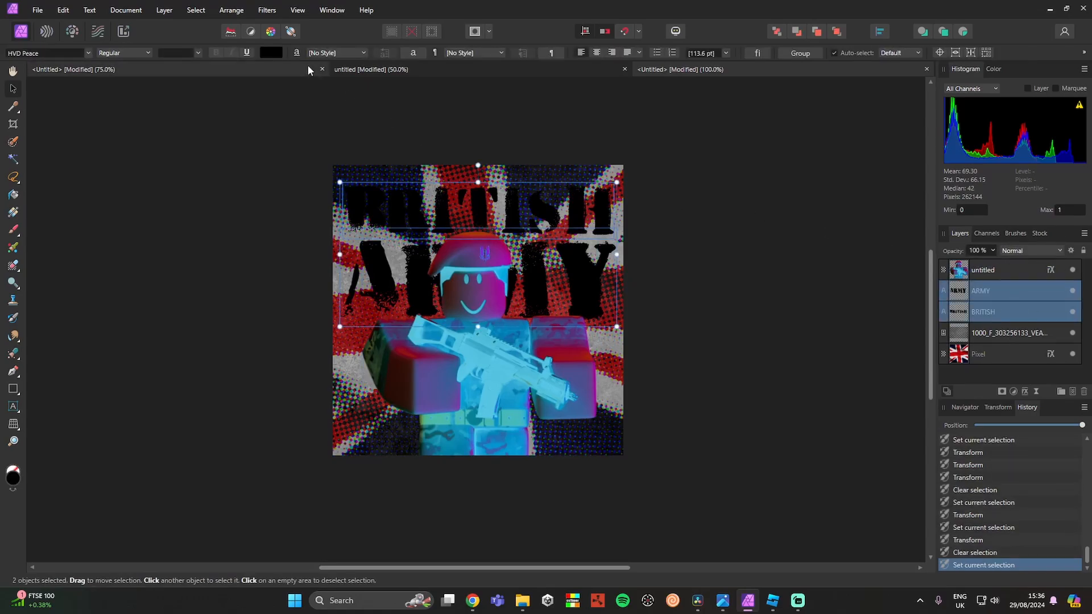
left_click(272, 53)
left_click_drag(292, 168, 298, 113)
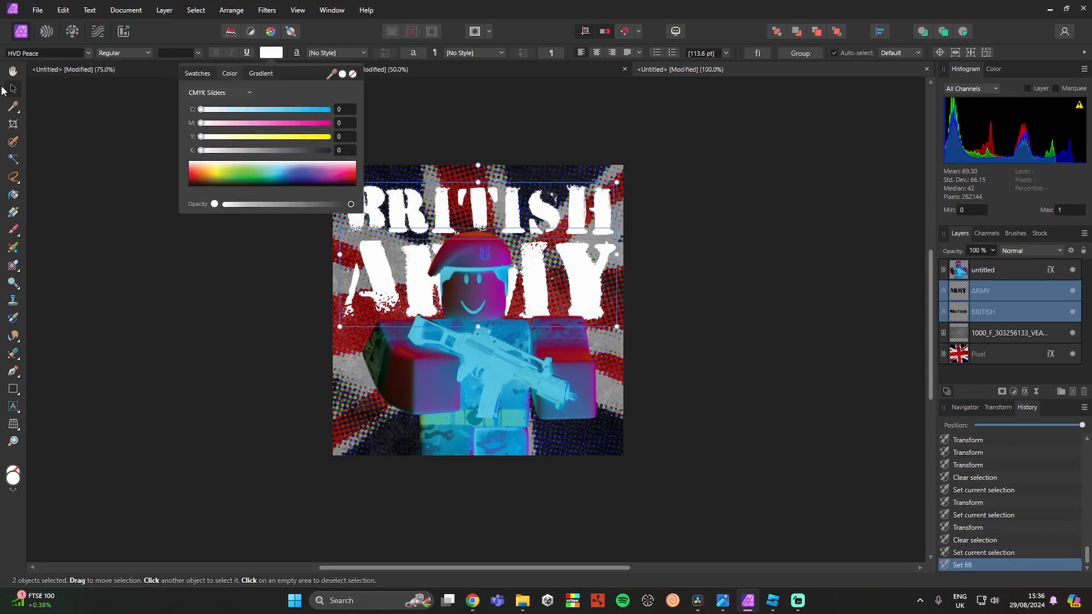
left_click(127, 167)
- Nudge the BRITISH and ARMY texts up together towards the canvas's upper edge and deselect them
left_click(408, 221)
left_click(409, 276, "shift")
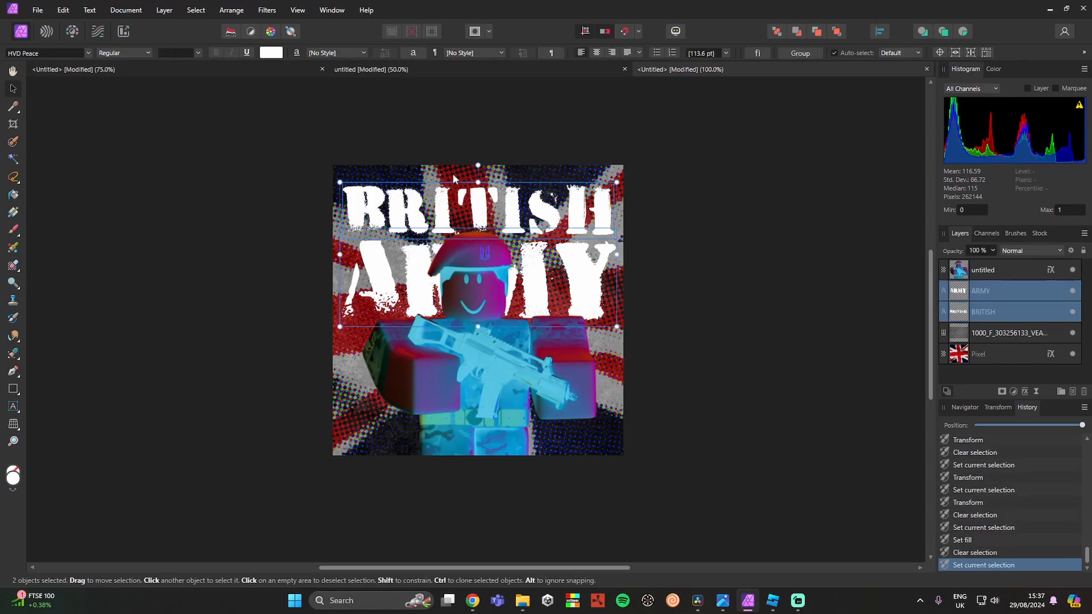
key("Up")
key("Up")
key("Up")
key("Up")
key("Up")
key("Up")
key("Up")
key("Up")
key("Up")
key("Up")
left_click(813, 215)
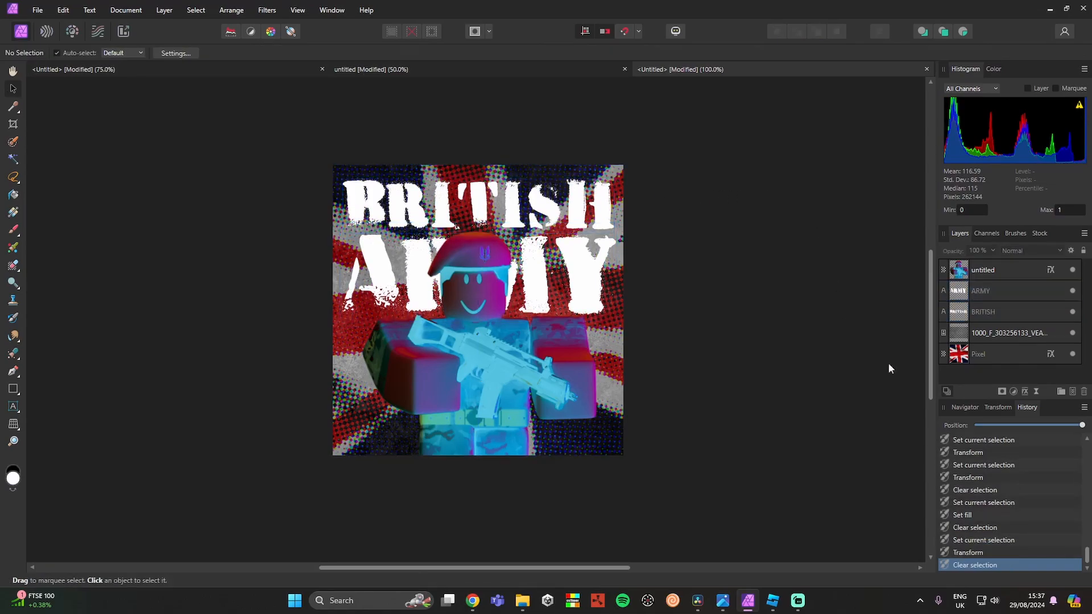
- Add a white Outer Glow to the ARMY text with a radius of about 13.1 px and 15% intensity
left_click(996, 297)
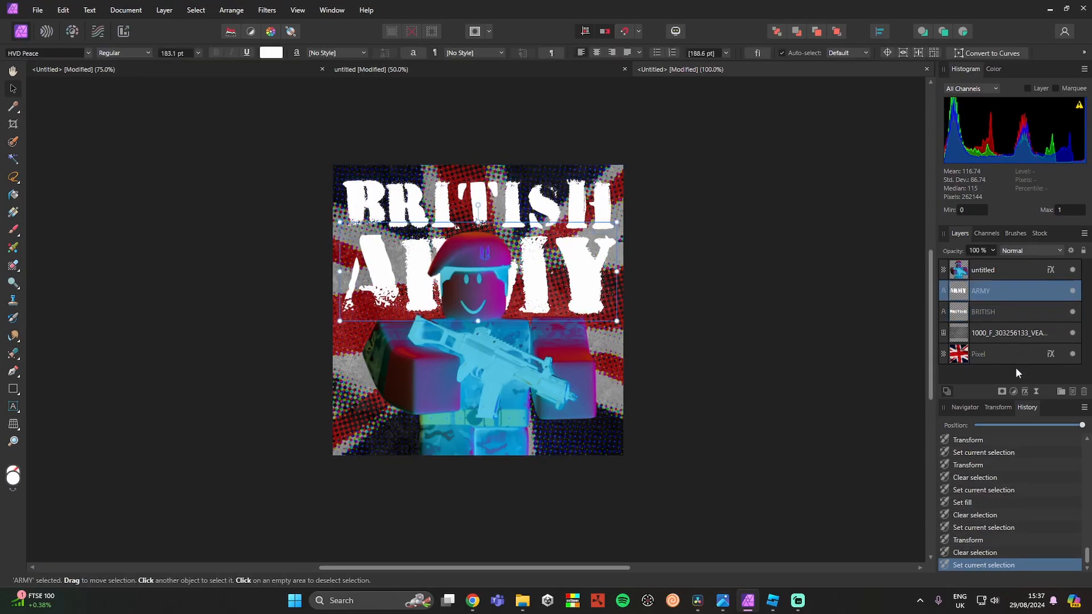
left_click(1026, 391)
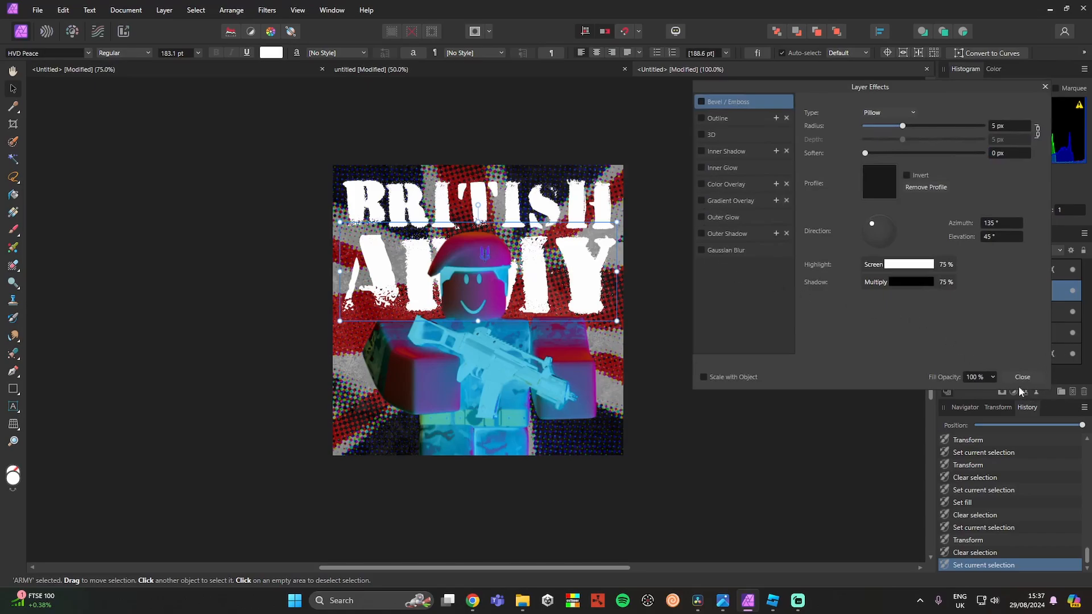
left_click(703, 218)
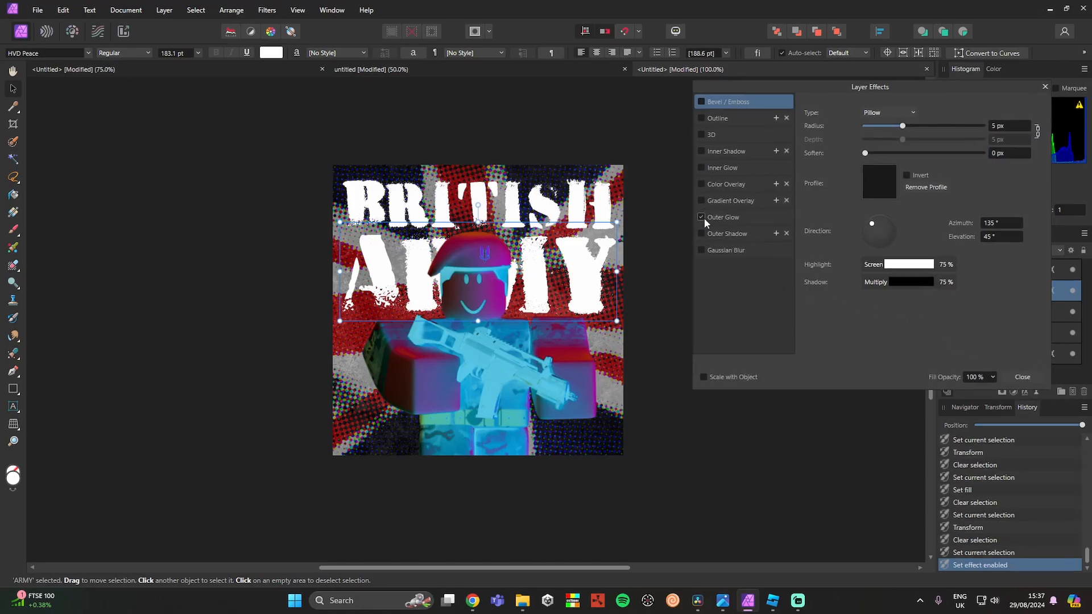
left_click_drag(866, 139, 885, 153)
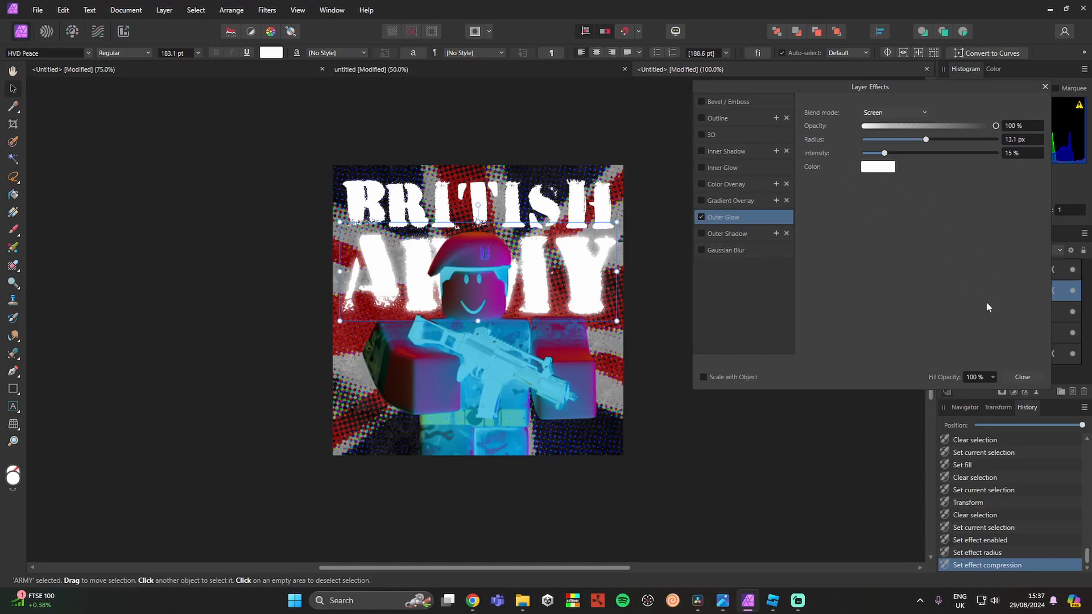
left_click(1022, 377)
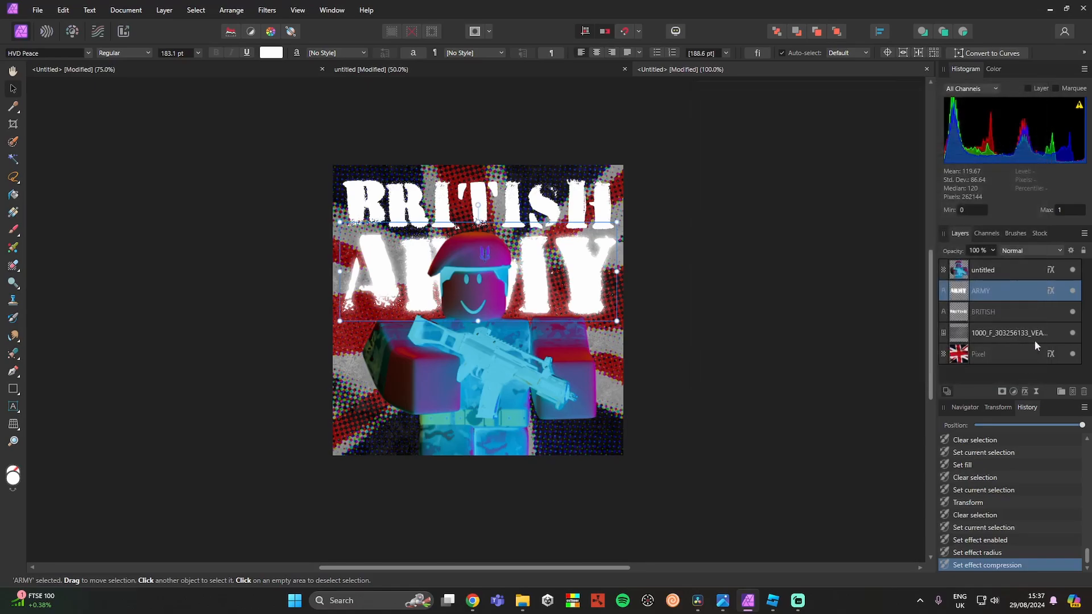
- Add a white Outer Glow to the BRITISH text with a radius of about 14.7 px and 6% intensity, and clear the selection
left_click(1012, 316)
left_click(1025, 392)
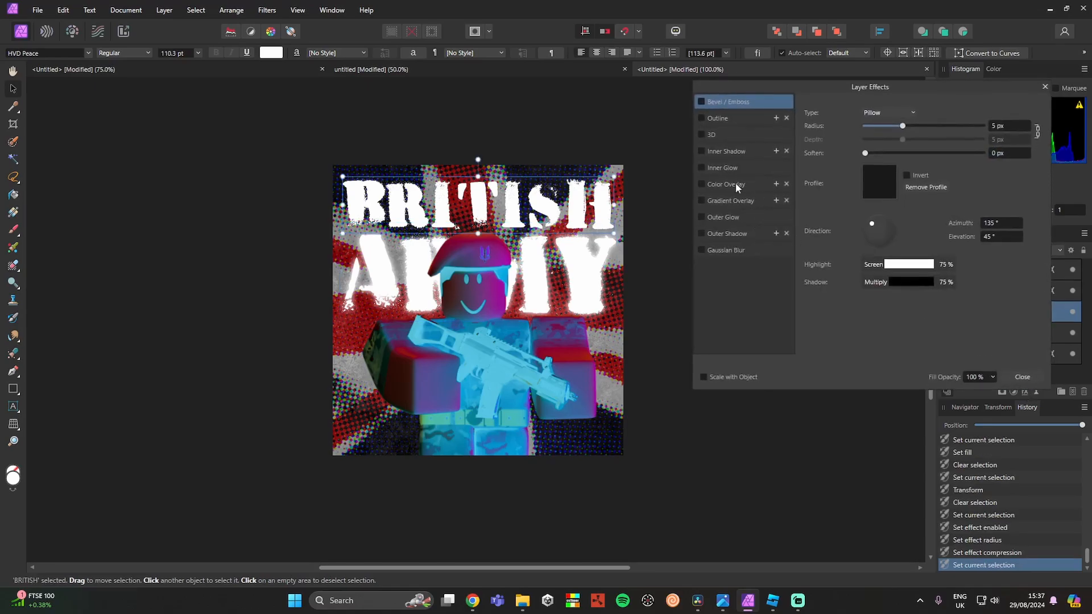
left_click(701, 219)
left_click(714, 217)
mouse_move(871, 139)
left_mouse_down()
mouse_move(939, 143)
mouse_move(872, 153)
left_mouse_up()
left_click(1024, 376)
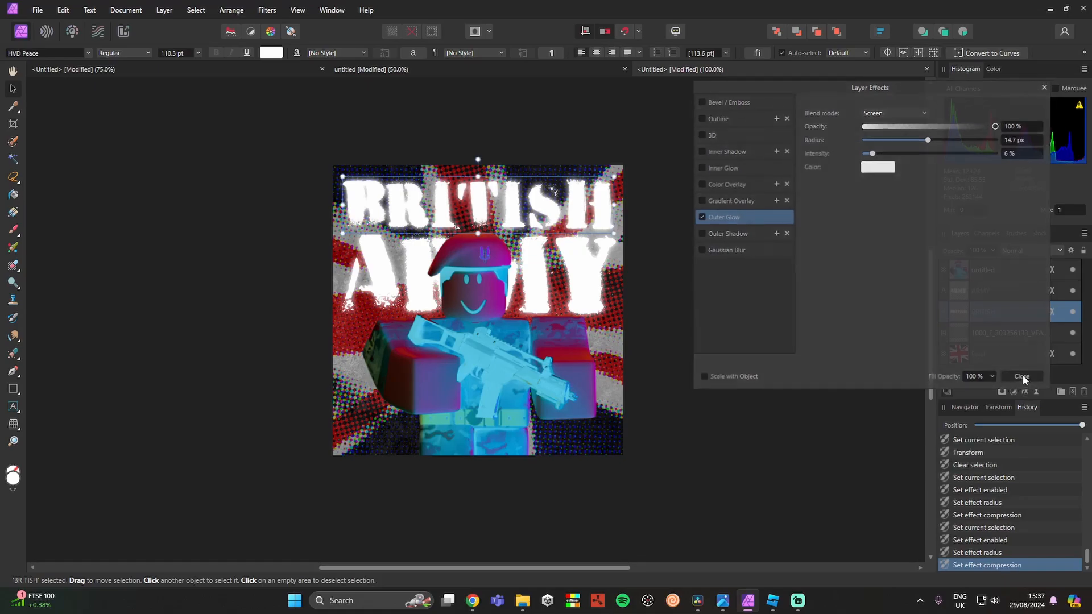
left_click(860, 314)
left_click_drag(814, 127, 200, 519)
left_click(200, 519)
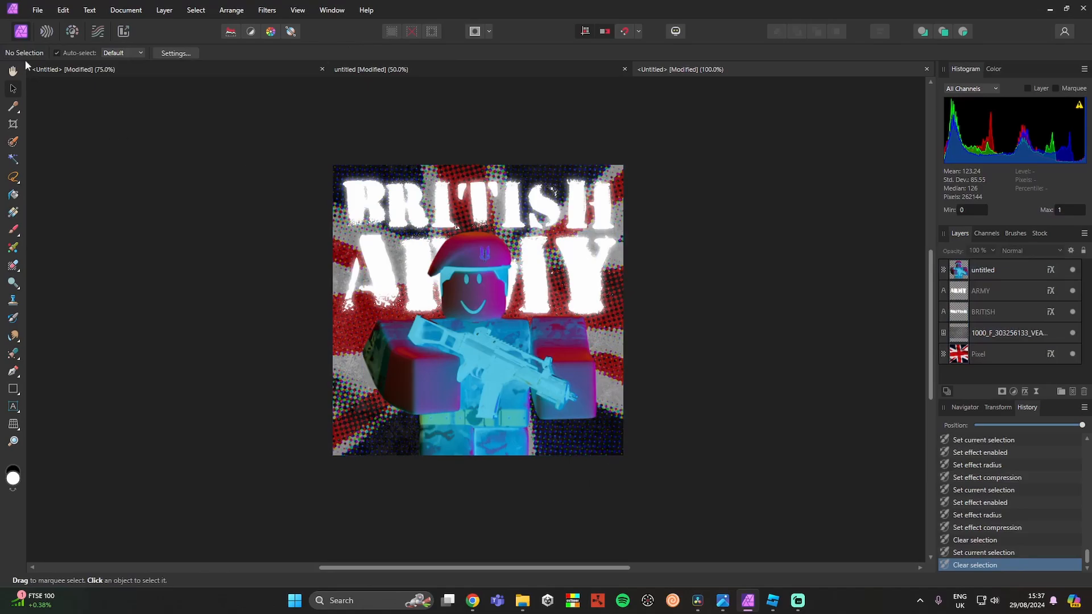
- Start exporting the finished profile picture
left_click(39, 10)
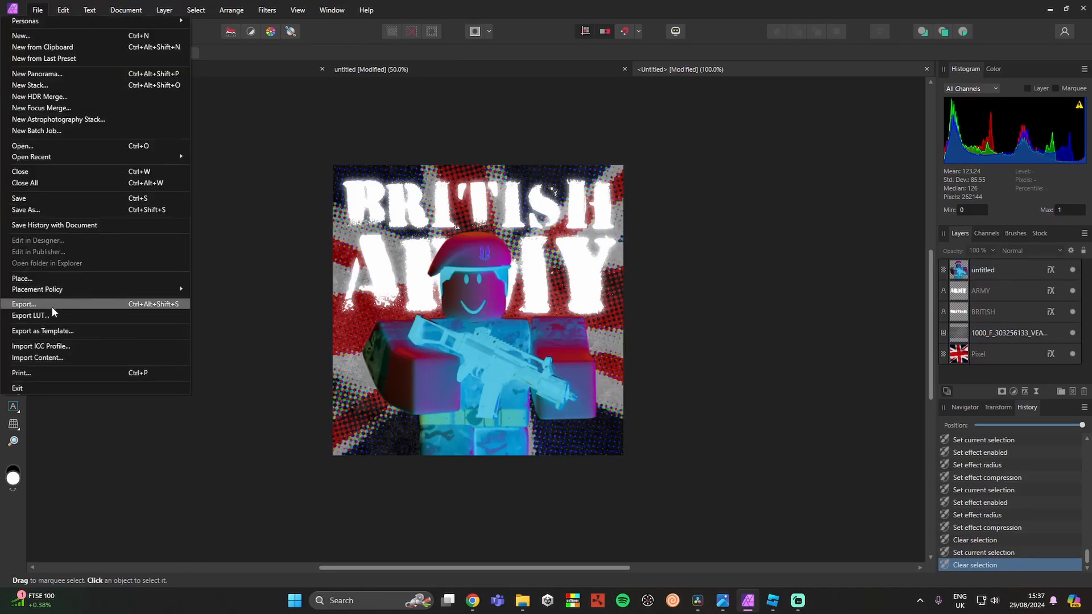